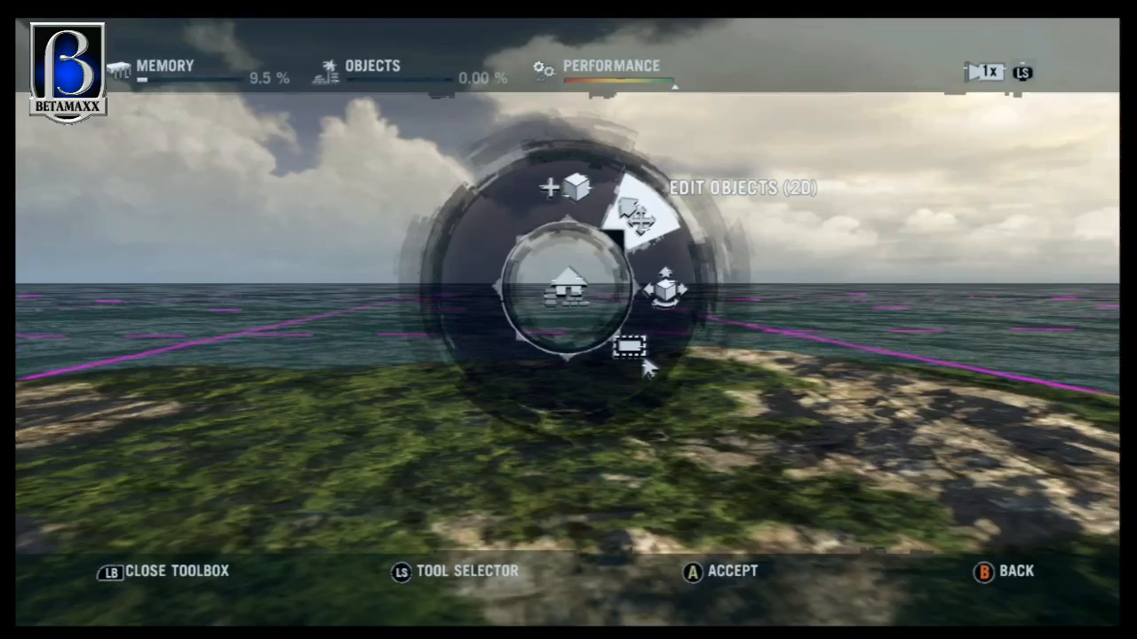
# Step: Start the Add New Objects tool from the Objects tool group
pyautogui.press('Escape')
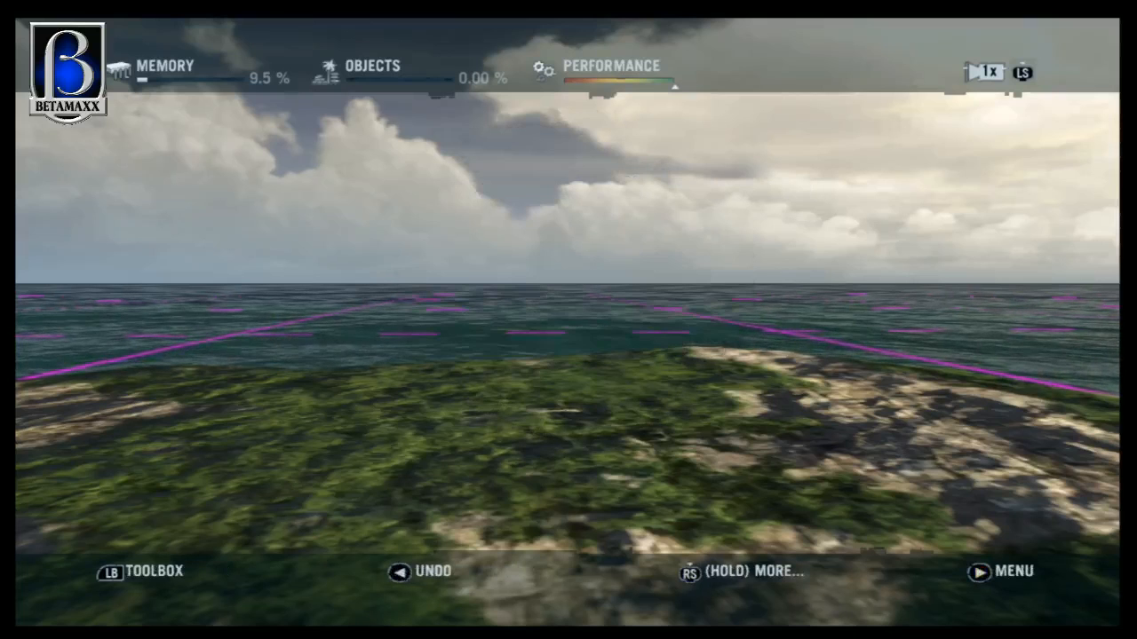
pyautogui.press('Tab')
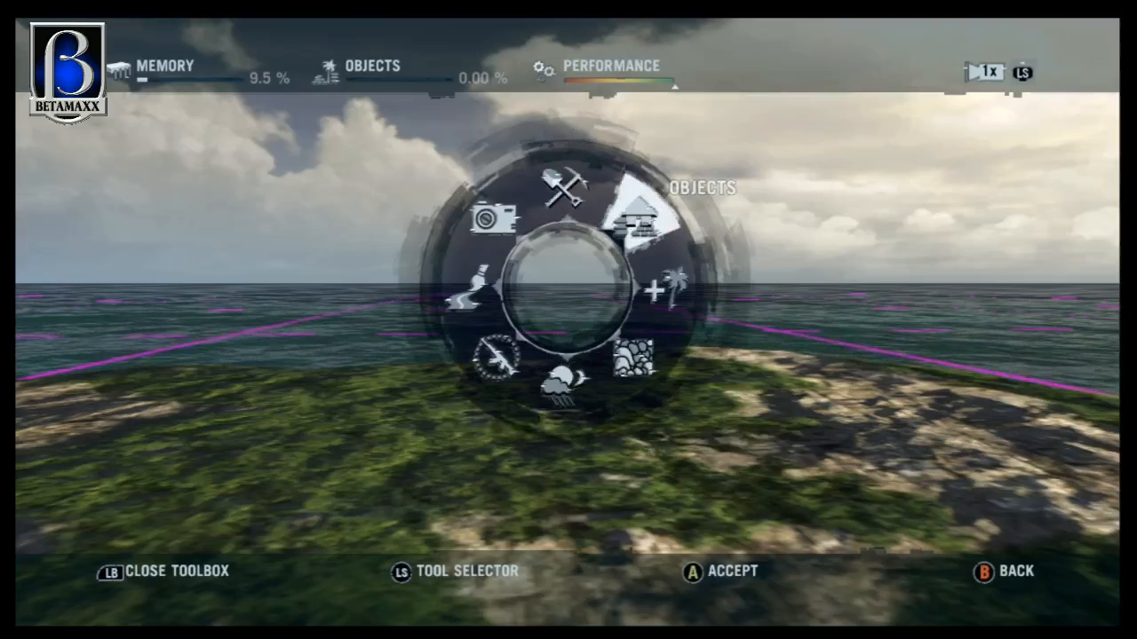
pyautogui.press('Return')
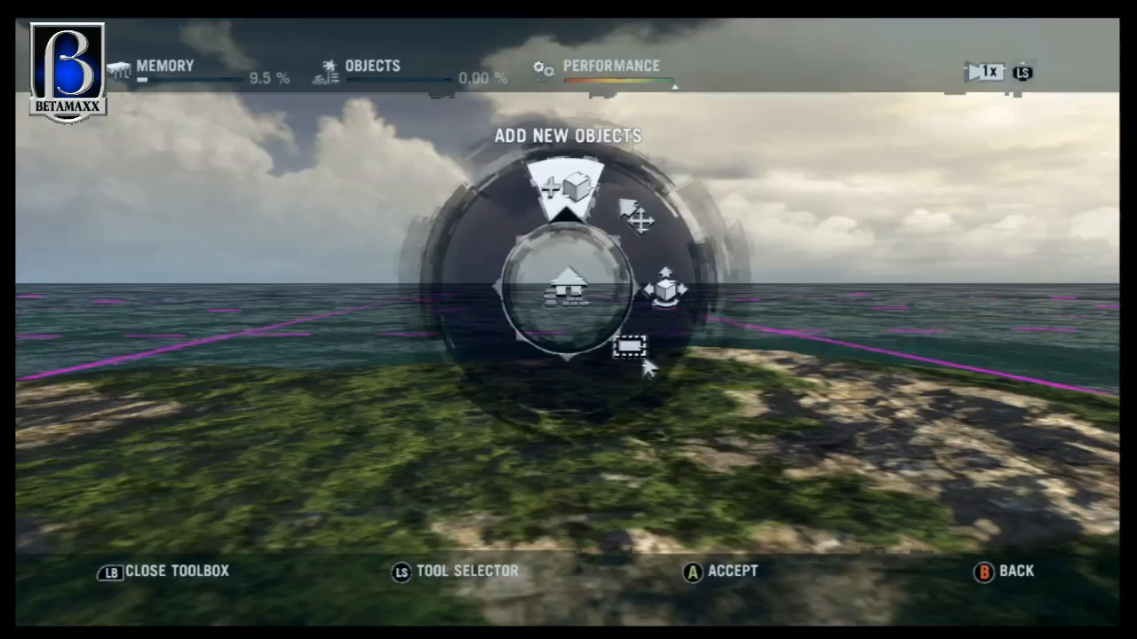
pyautogui.press('Return')
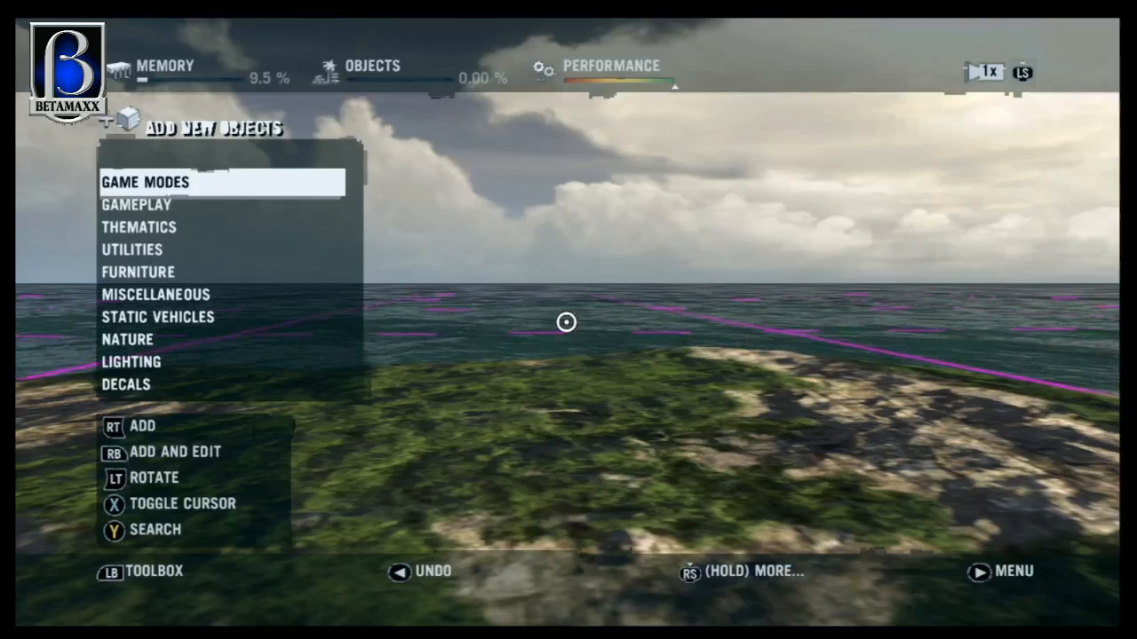
# Step: Browse the Game Modes object categories, including the spawn points under Global
pyautogui.press('Return')
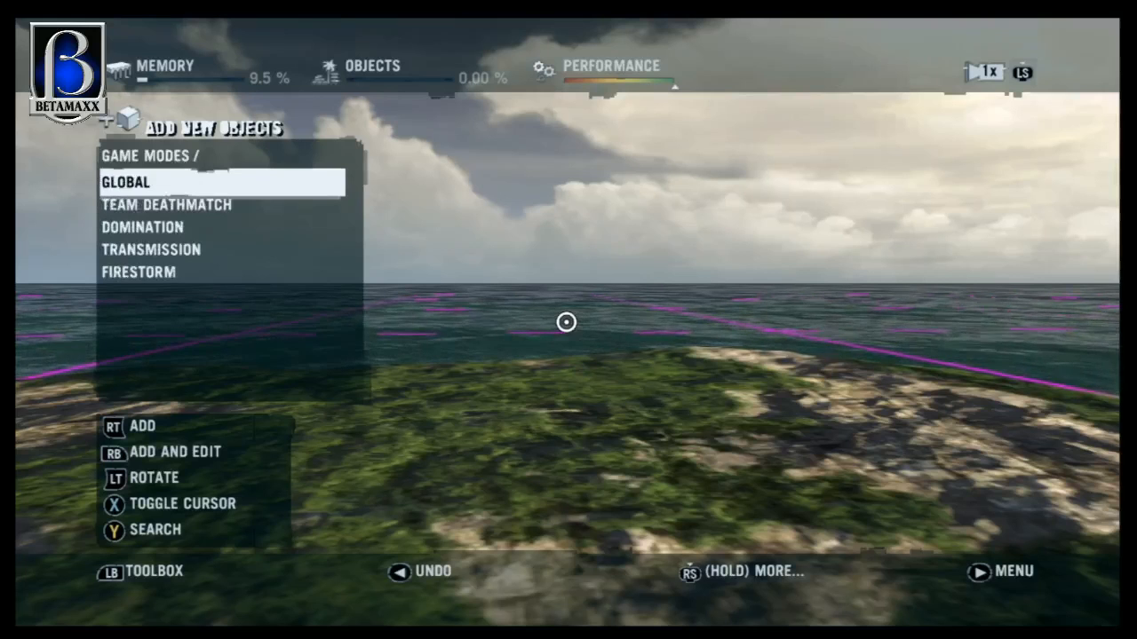
pyautogui.press('Down')
pyautogui.press('Return')
pyautogui.press('Right')
pyautogui.press('Right')
pyautogui.press('Left')
pyautogui.press('Escape')
pyautogui.press('Return')
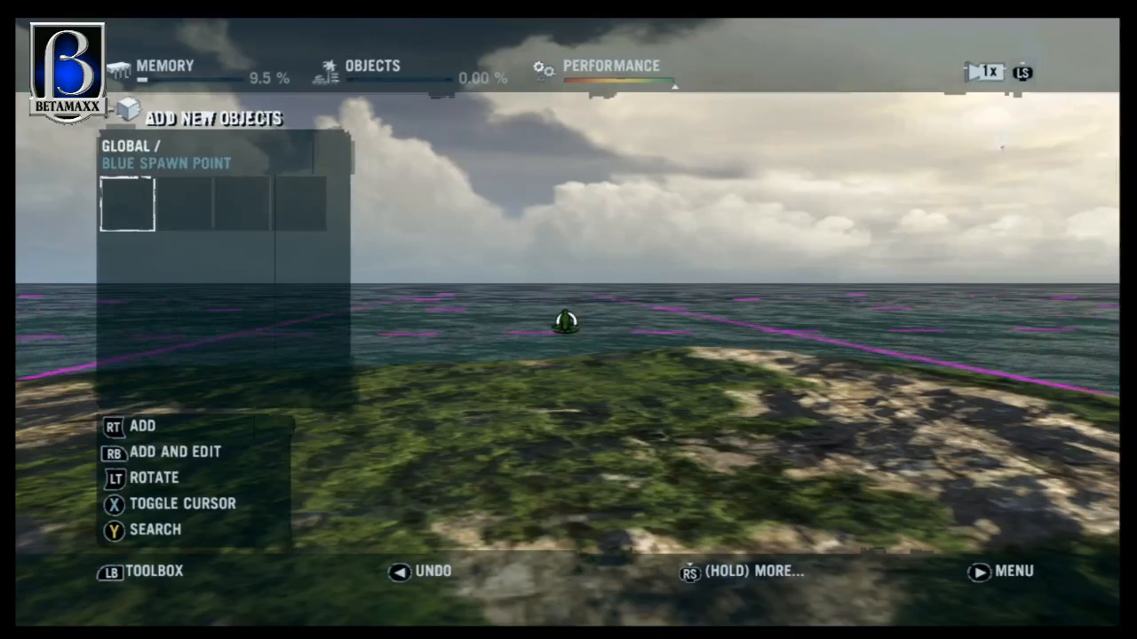
pyautogui.press('Right')
pyautogui.press('Escape')
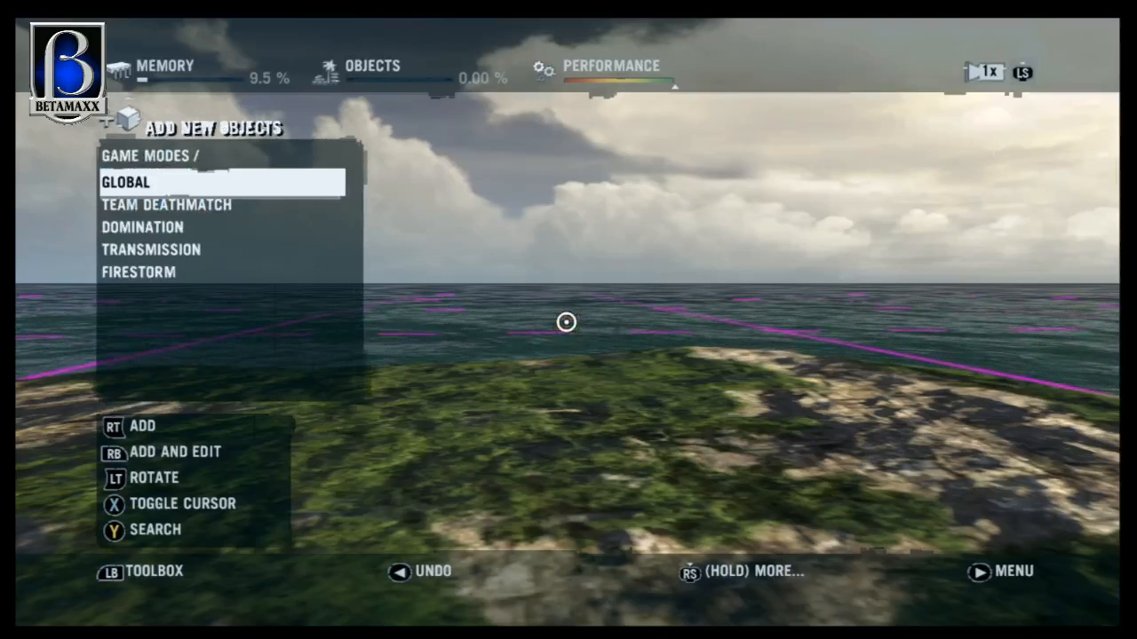
pyautogui.press('Down')
pyautogui.press('Escape')
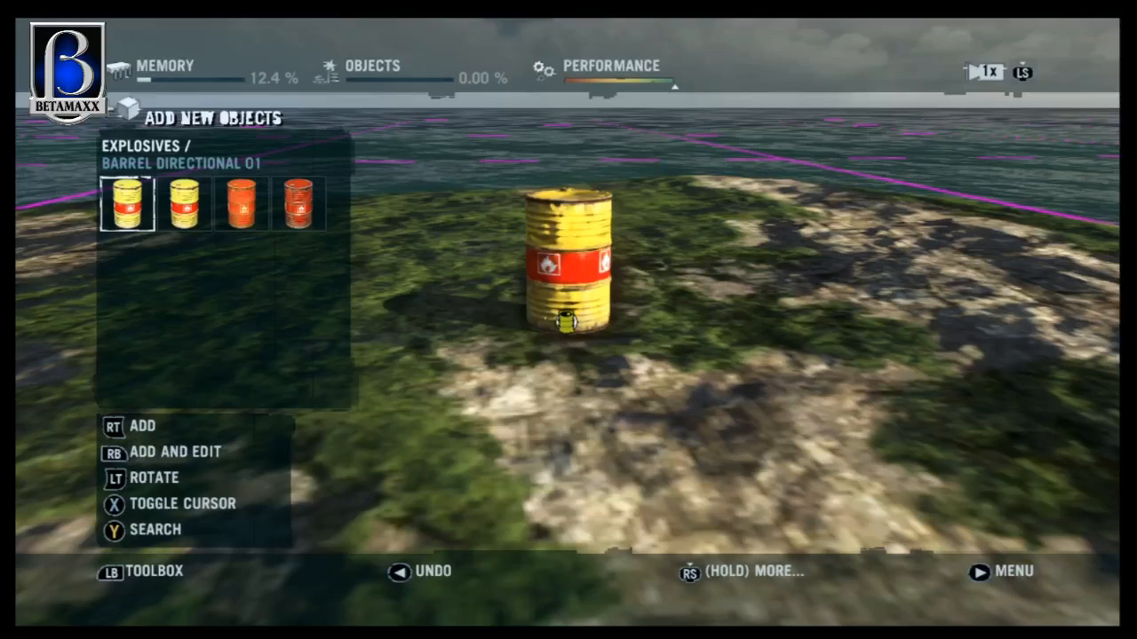
# Step: Leave the Explosives set and look at the available Ladders in the Gameplay category
pyautogui.press('Escape')
pyautogui.press('Down')
pyautogui.press('Return')
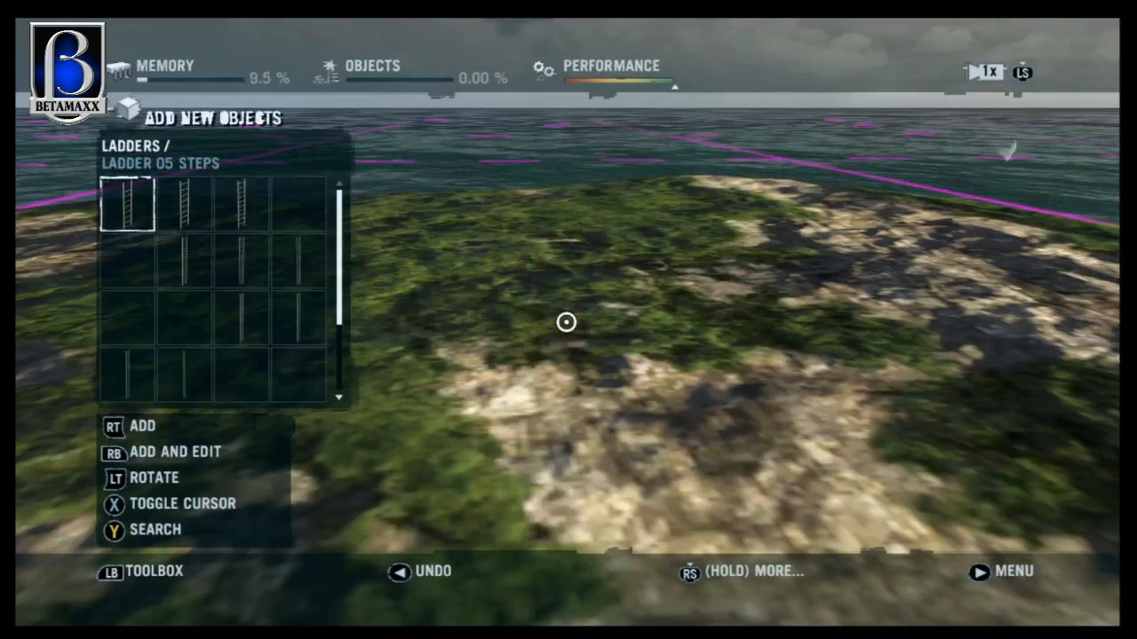
# Step: Browse the Weapons in the Gameplay category, from the Ammo Pile to the 6P9, .44 Magnum and further models
pyautogui.press('Escape')
pyautogui.press('Down')
pyautogui.press('Return')
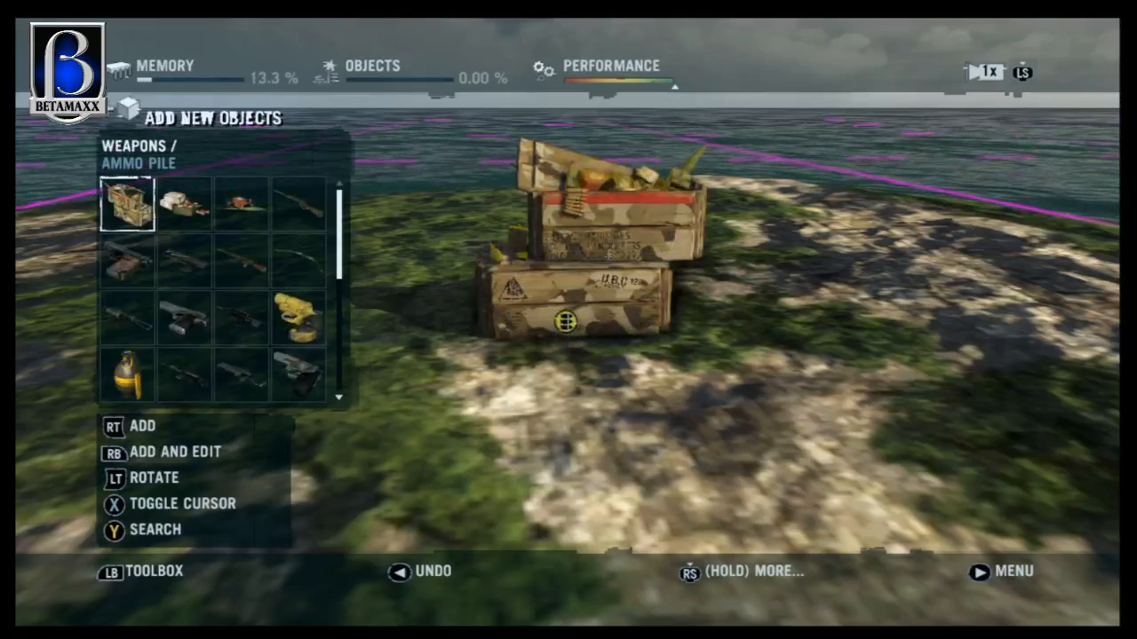
pyautogui.press('Down')
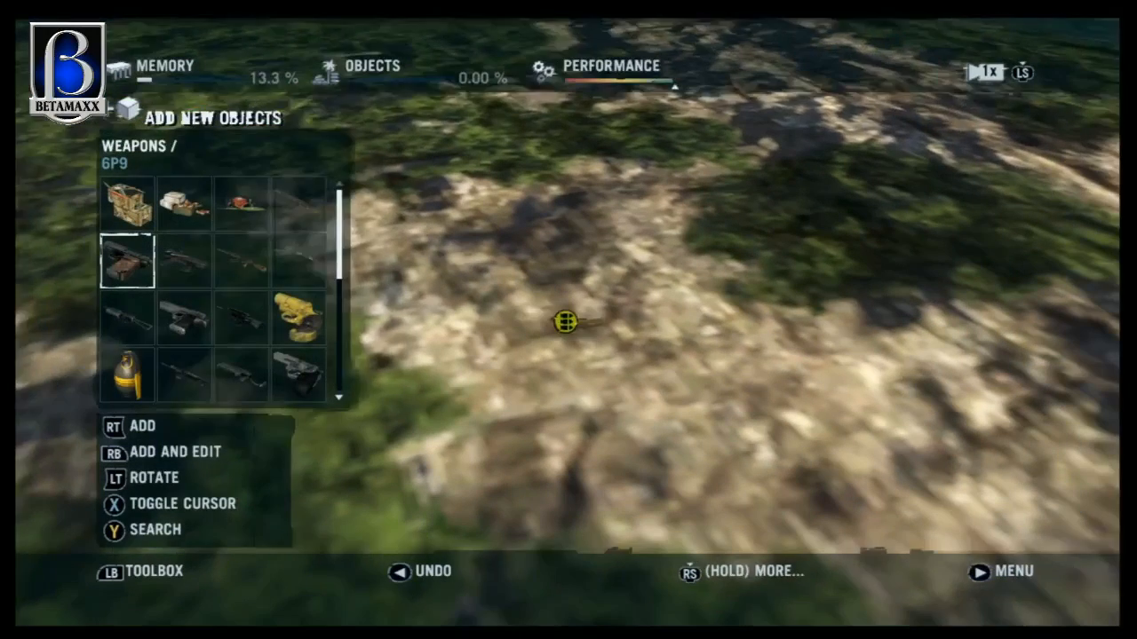
pyautogui.press('Down')
pyautogui.press('Right')
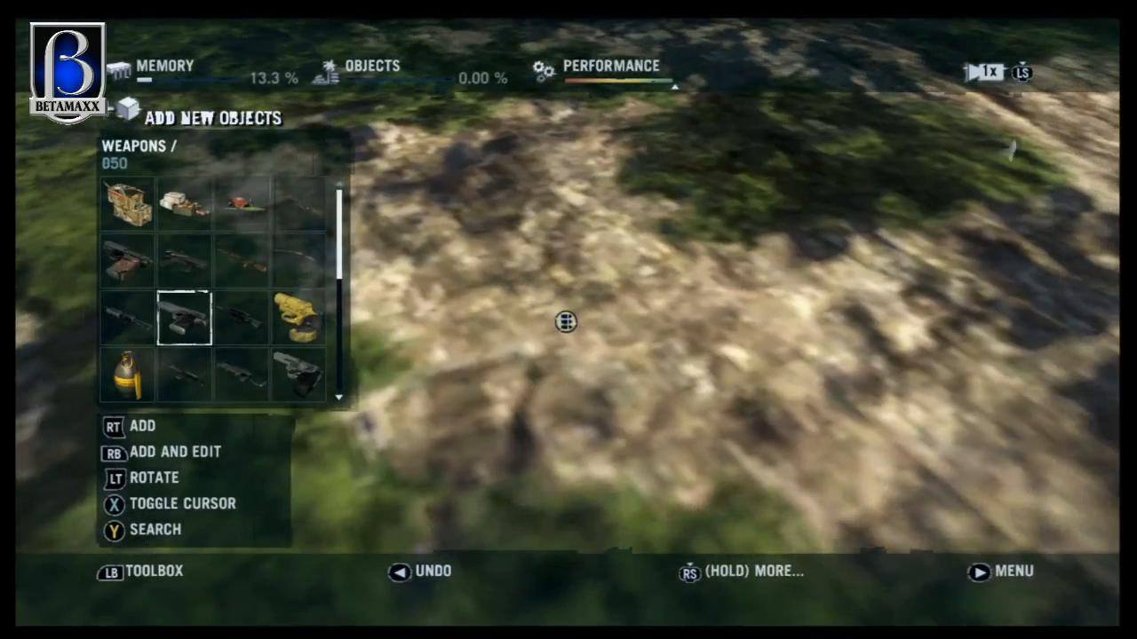
pyautogui.press('Right')
pyautogui.press('Right')
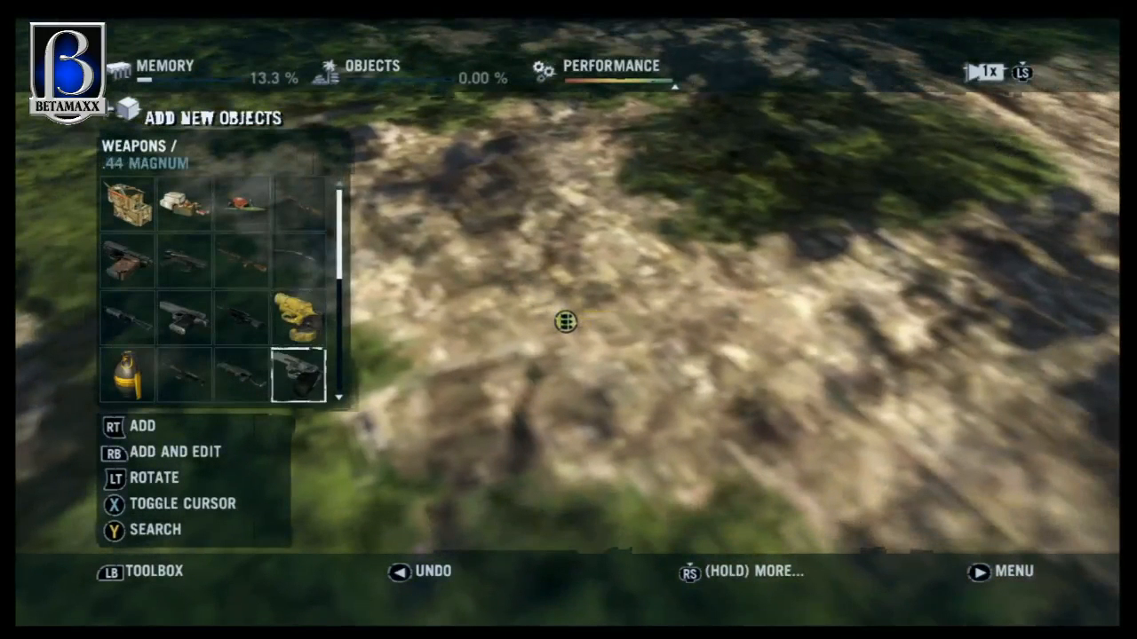
pyautogui.press('Down')
pyautogui.press('Down')
pyautogui.press('Left')
pyautogui.press('Escape')
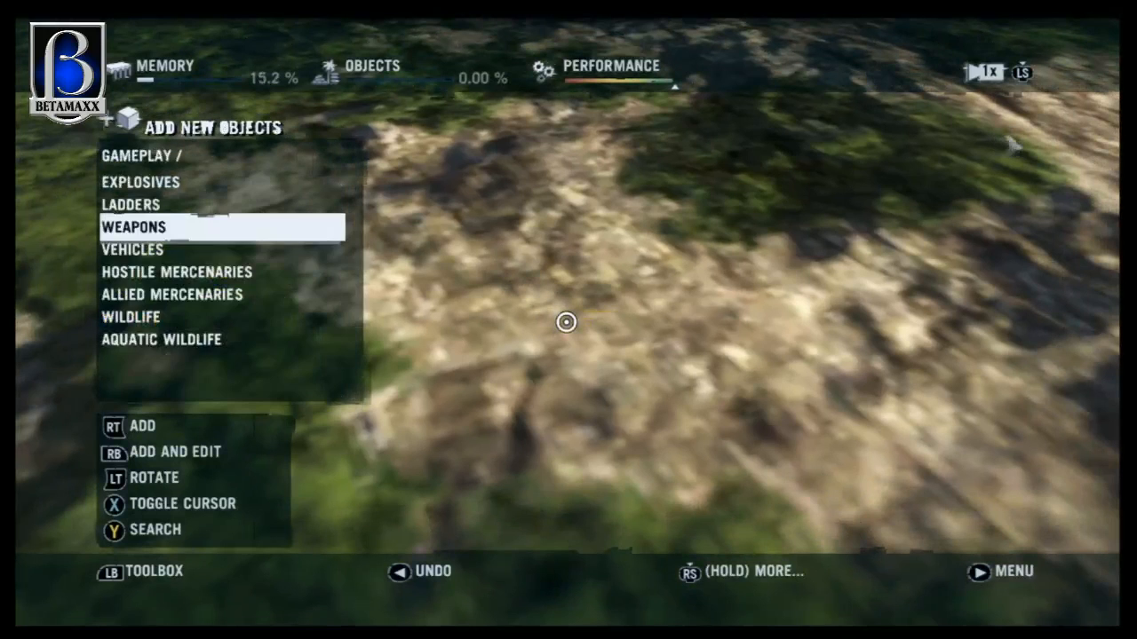
# Step: Check the Vehicles and Hostile Mercenaries sets in the Gameplay category
pyautogui.press('Down')
pyautogui.press('Return')
pyautogui.press('Escape')
pyautogui.press('Down')
pyautogui.press('Return')
pyautogui.press('Escape')
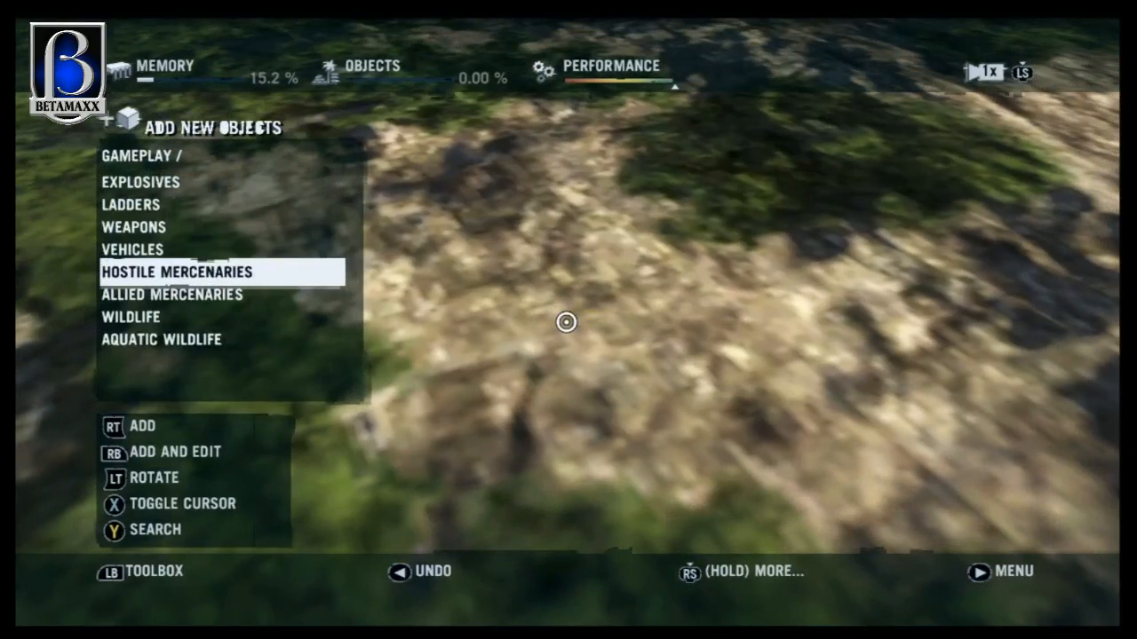
# Step: Review the list of Gameplay subcategories from Explosives to Aquatic Wildlife
pyautogui.press('Down')
pyautogui.press('Down')
pyautogui.press('Down')
pyautogui.press('Up')
pyautogui.press('Up')
pyautogui.press('Up')
pyautogui.press('Up')
pyautogui.press('Up')
pyautogui.press('Up')
pyautogui.press('Up')
pyautogui.press('Up')
pyautogui.press('Down')
pyautogui.press('Down')
pyautogui.press('Up')
pyautogui.press('Down')
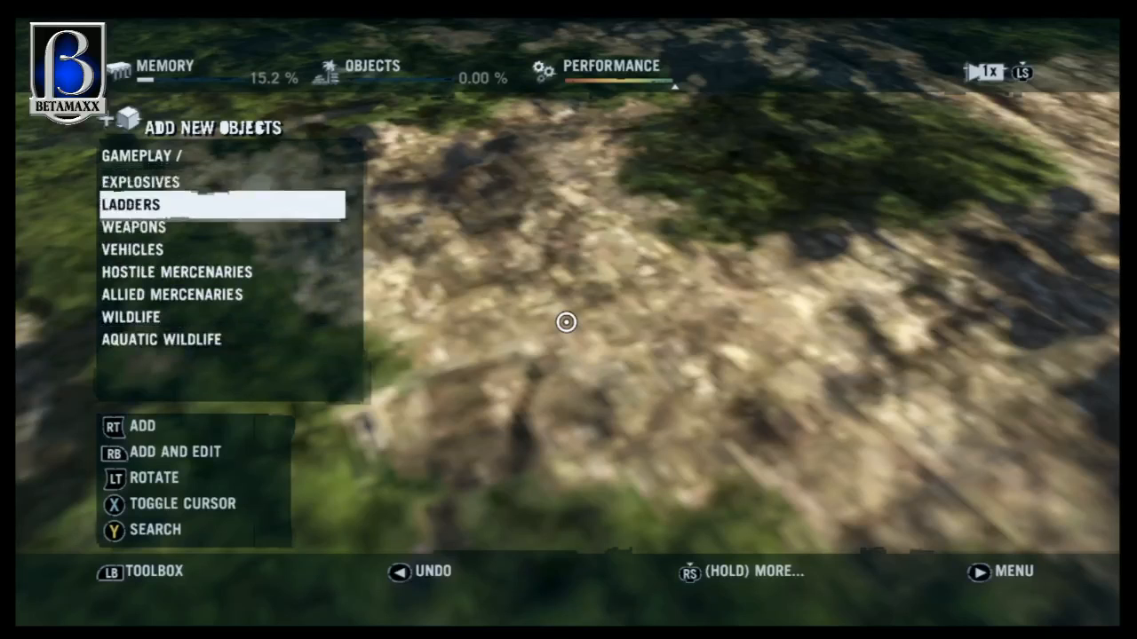
pyautogui.press('Up')
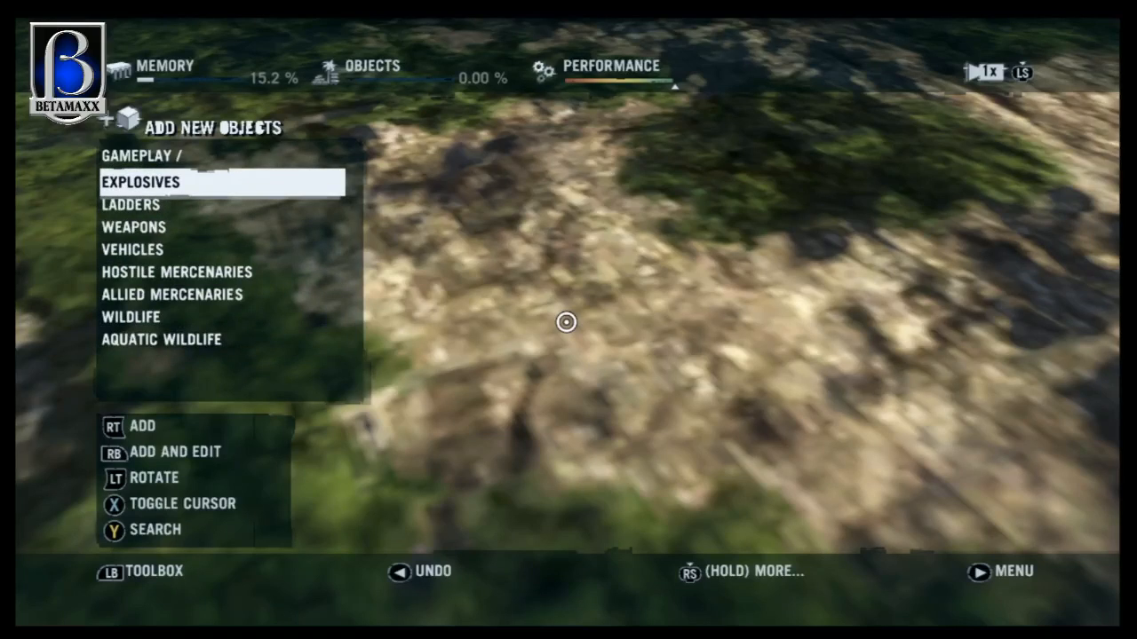
# Step: Preview the Town buildings under Thematics on the island, including the Bar, Chapel and Church 01
pyautogui.press('Escape')
pyautogui.press('Down')
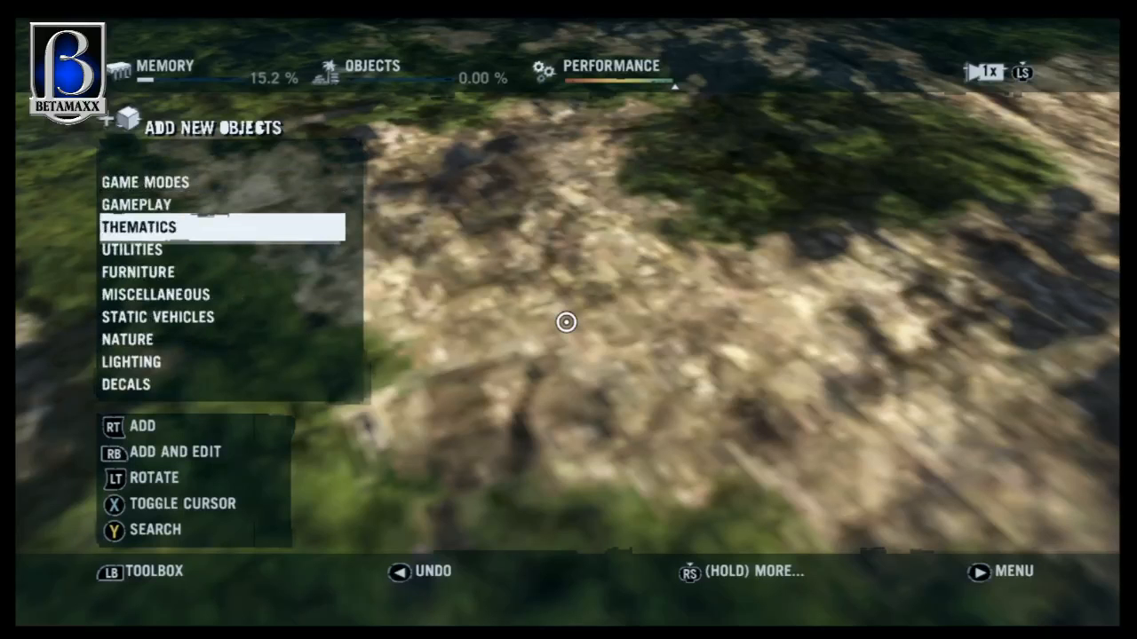
pyautogui.press('Return')
pyautogui.press('Return')
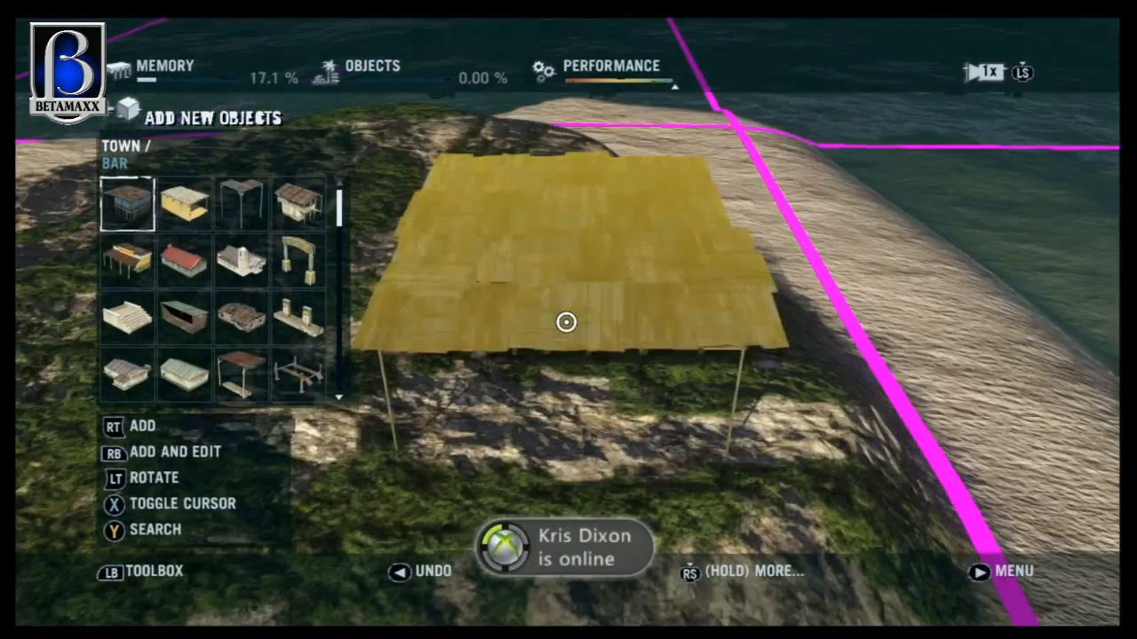
pyautogui.press('Down')
pyautogui.press('Down')
pyautogui.press('Up')
pyautogui.press('Right')
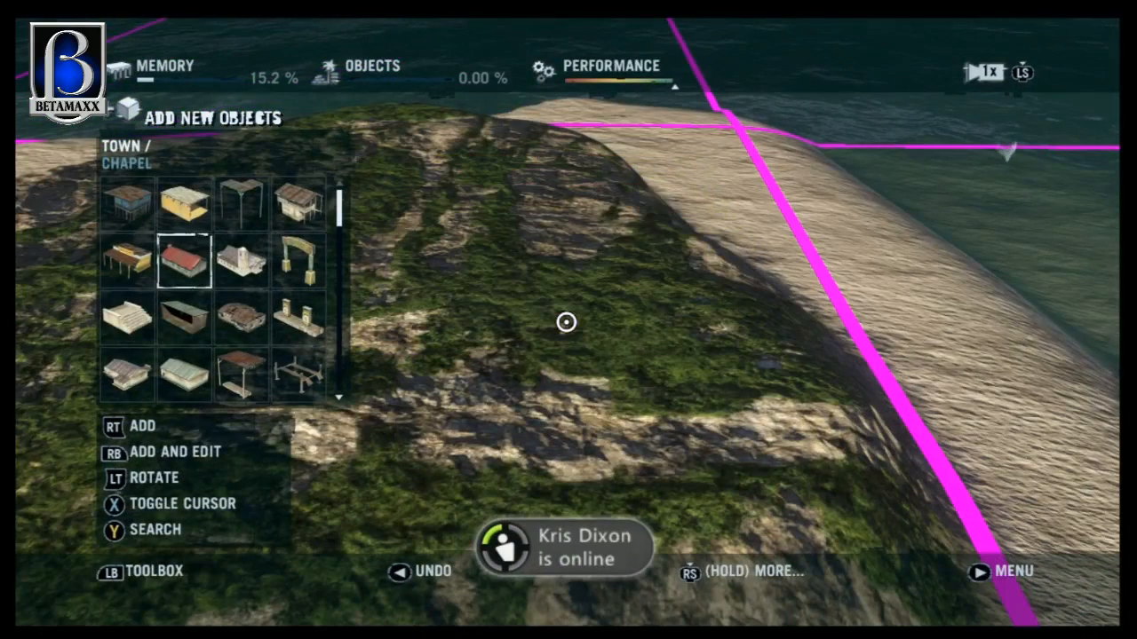
pyautogui.press('Right')
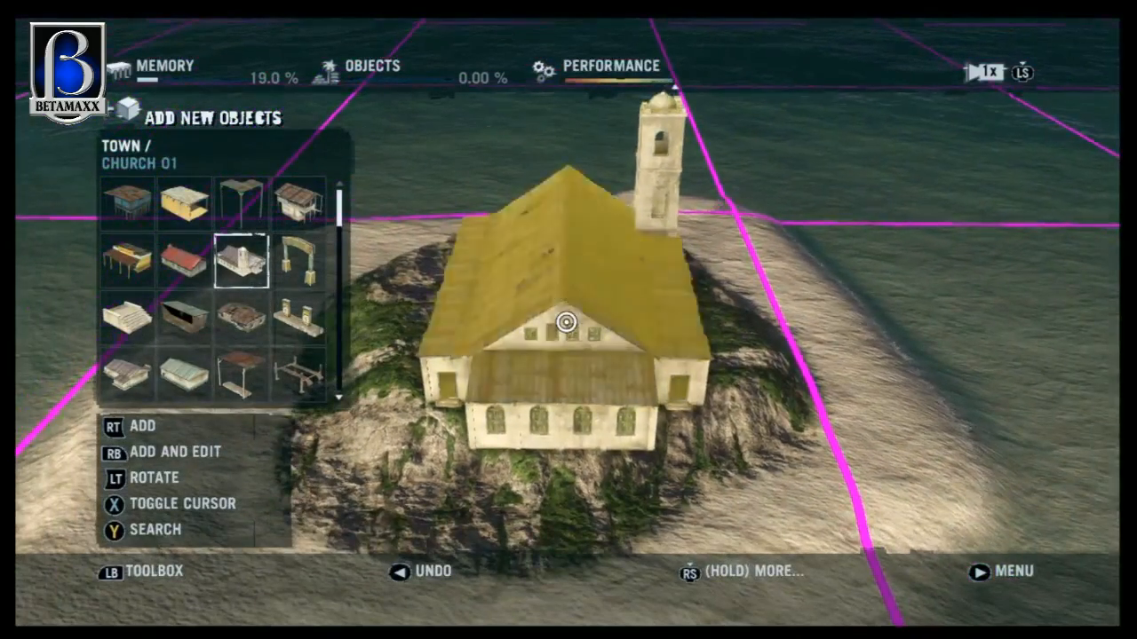
pyautogui.press('Left')
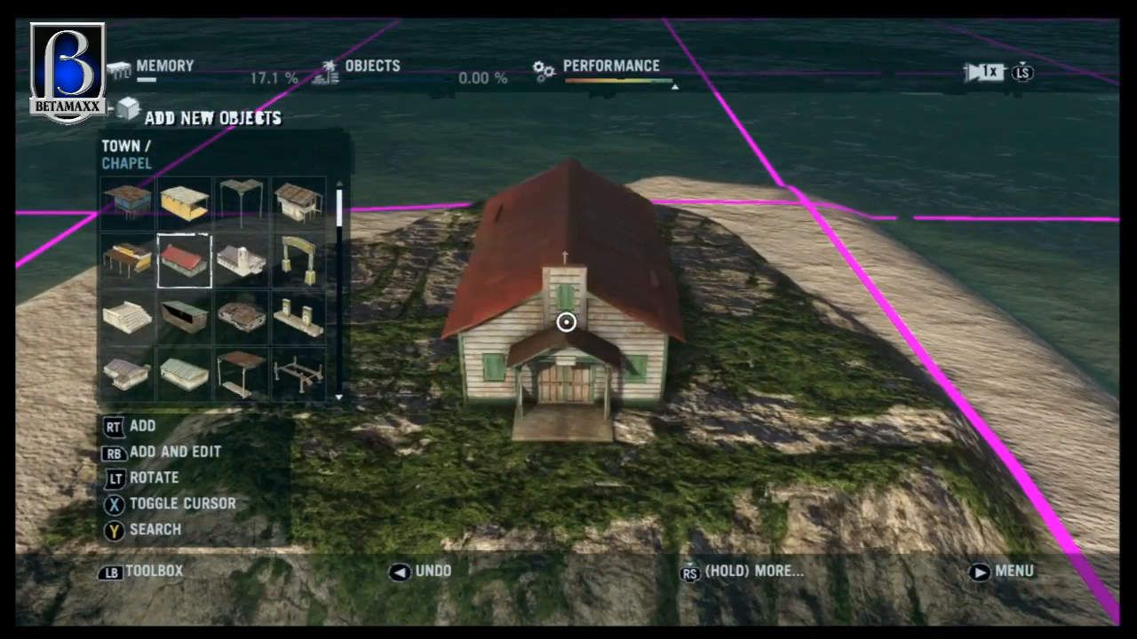
# Step: Preview the Animal Walls and Fish Market from the Village set and open the Native set
pyautogui.press('Escape')
pyautogui.press('Down')
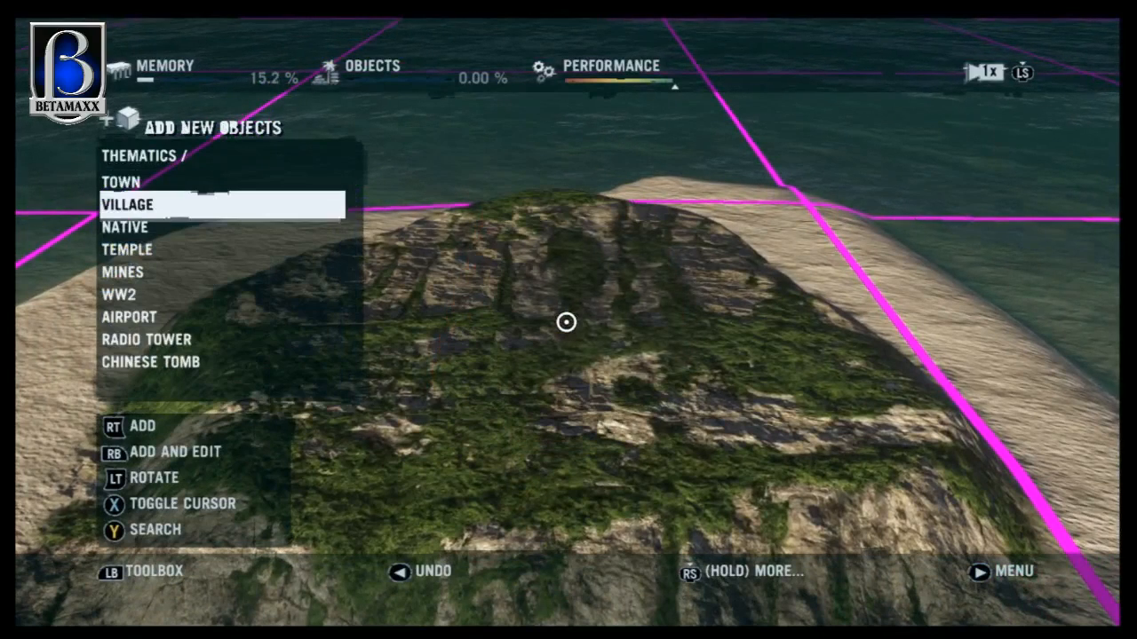
pyautogui.press('Return')
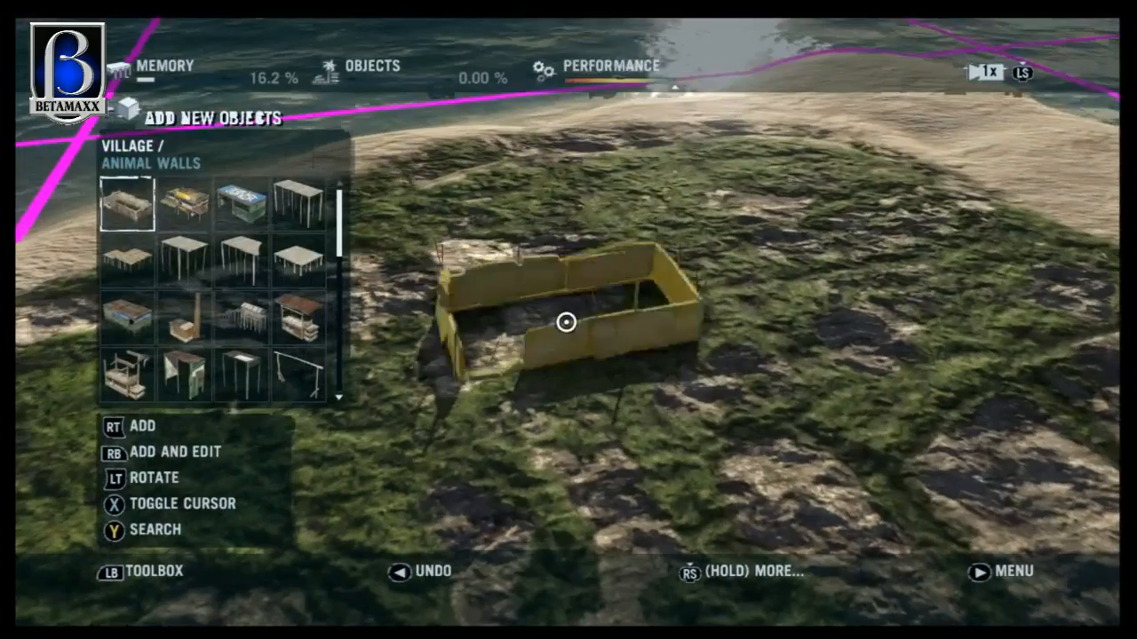
pyautogui.press('Right')
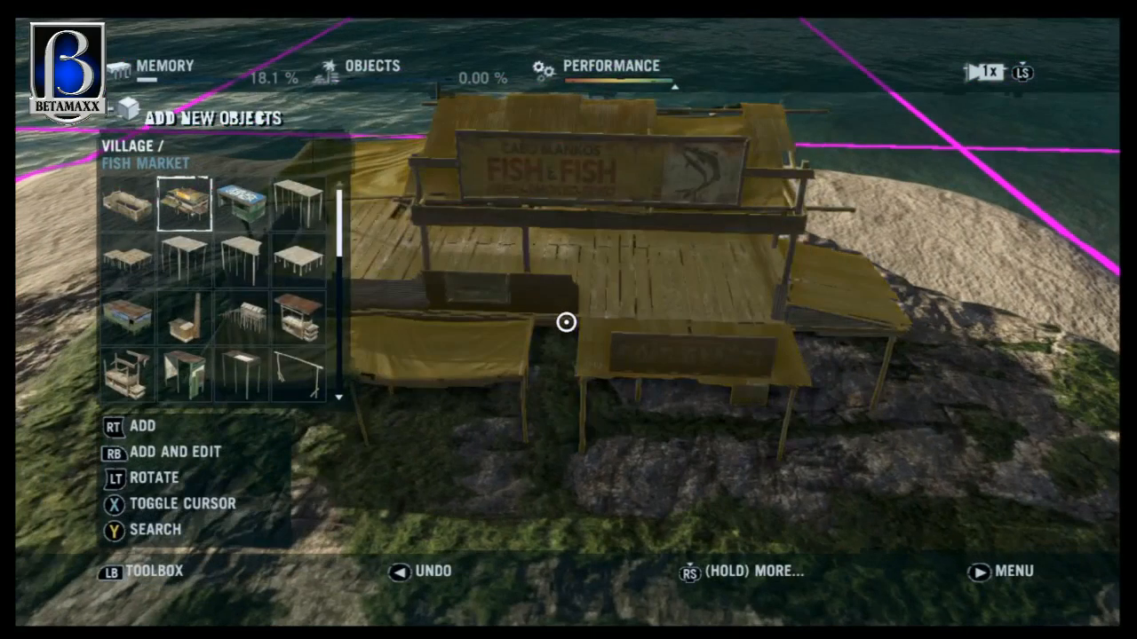
pyautogui.press('Escape')
pyautogui.press('Down')
pyautogui.press('Return')
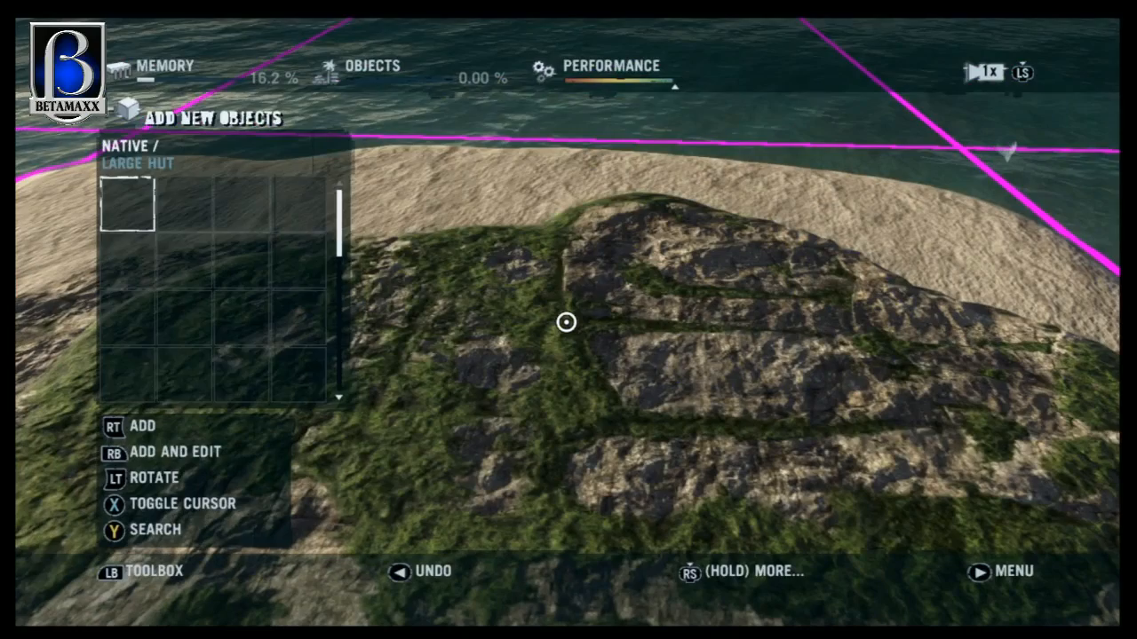
# Step: Preview the WW2 thematic objects Artillery Canon, Bunker 04 and Bunker Tunnel 02 on the island
pyautogui.press('Escape')
pyautogui.press('Down')
pyautogui.press('Down')
pyautogui.press('Down')
pyautogui.press('Return')
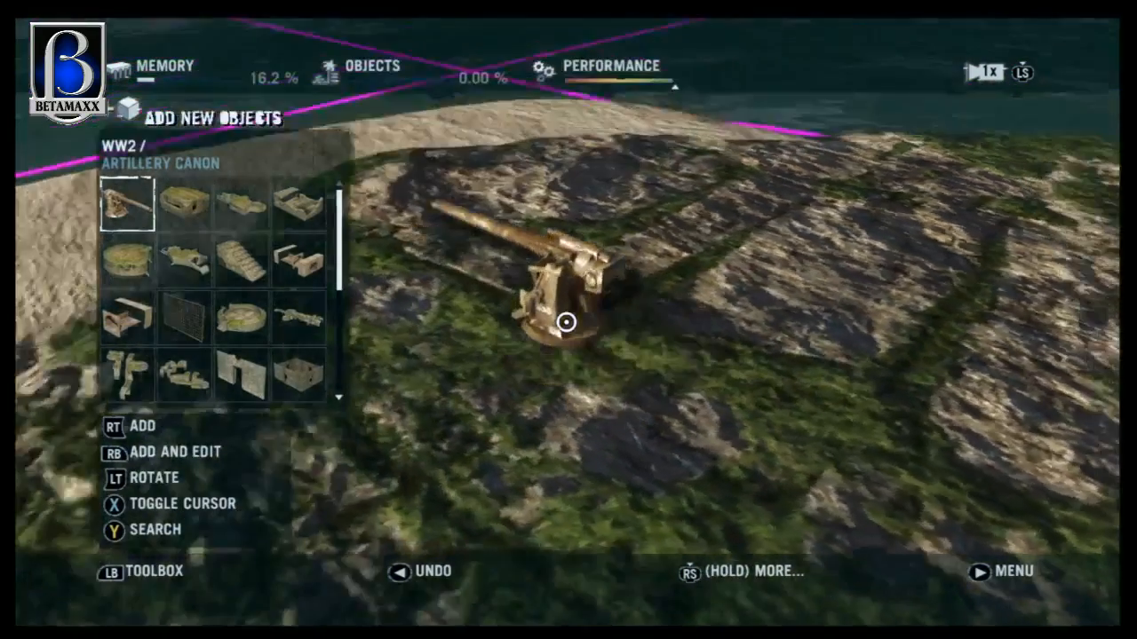
pyautogui.press('Down')
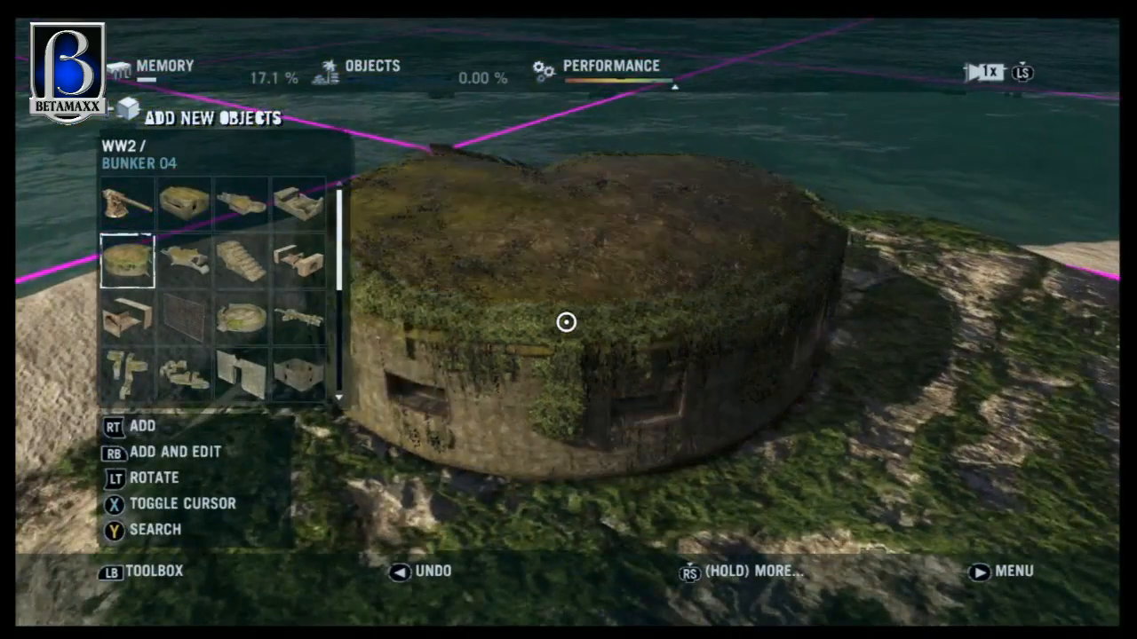
pyautogui.press('Down')
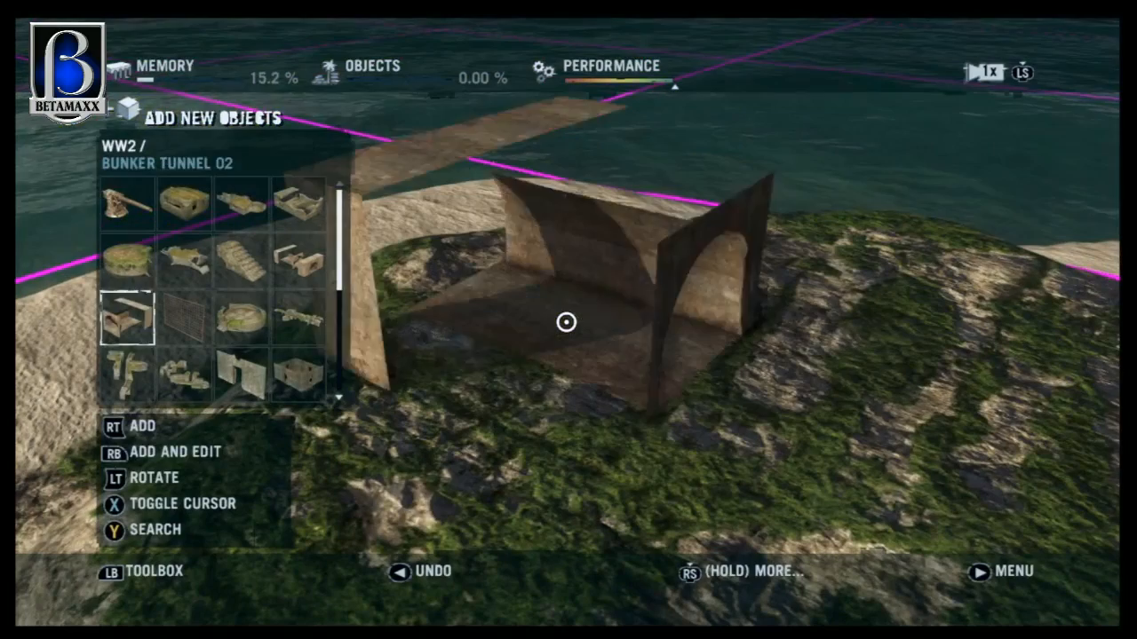
# Step: Place one WW2 Gun Batt on the sandy beach and a second one at the edge of the grassy hill
pyautogui.press('Right')
pyautogui.press('Right')
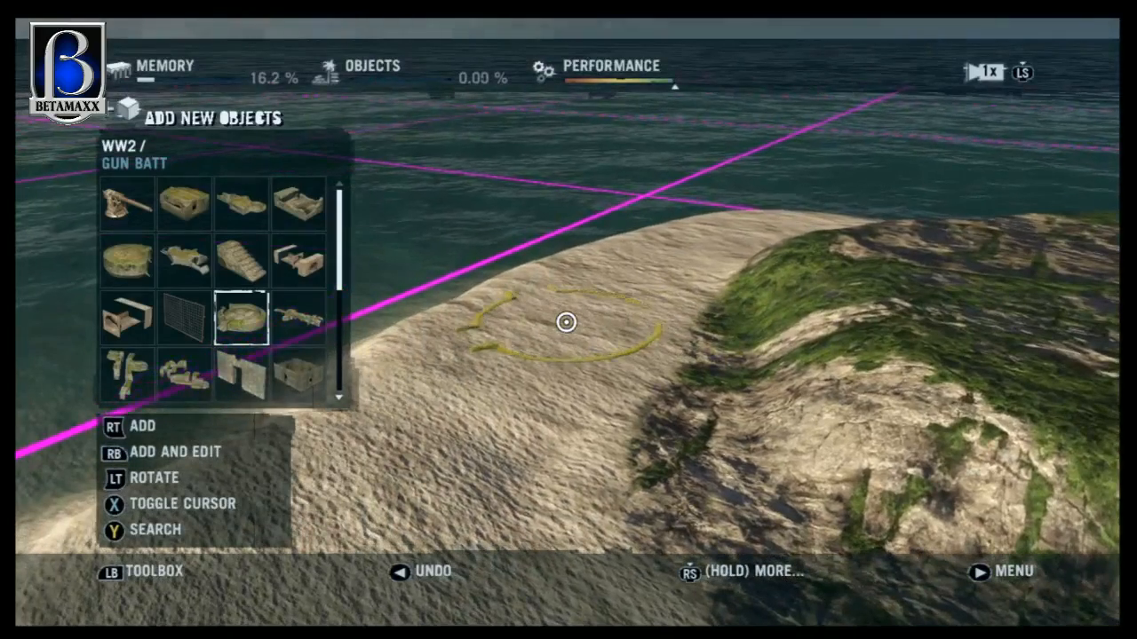
pyautogui.click(566, 323)
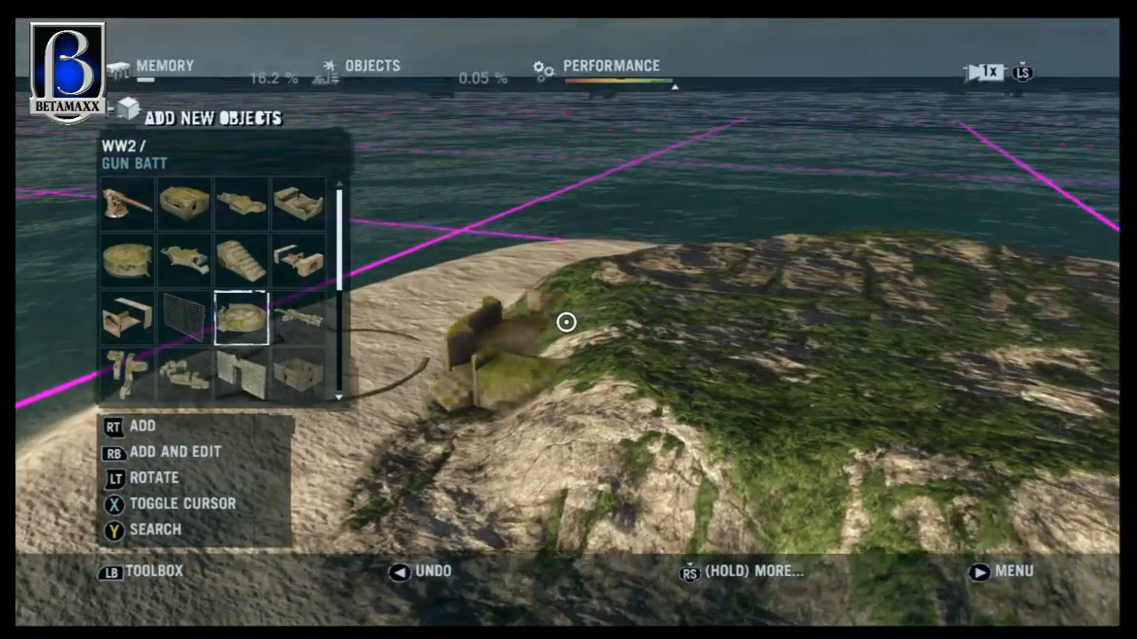
pyautogui.click(567, 323)
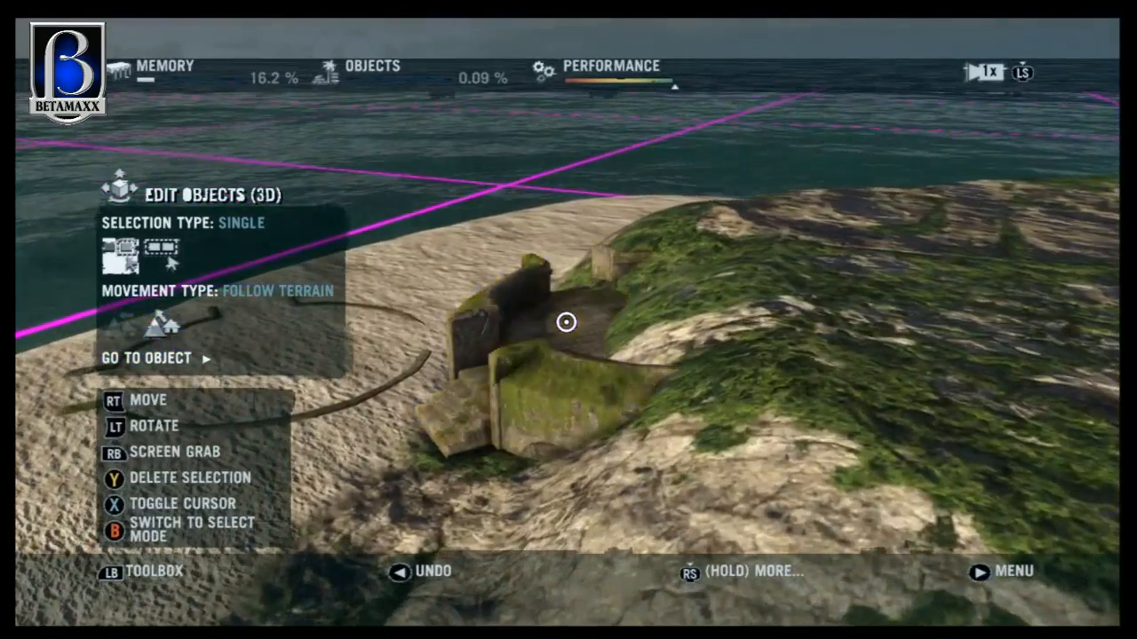
# Step: Raise the Gun Batt at the hill's edge vertically out of the terrain with Edit Objects (3D)
pyautogui.click(566, 323)
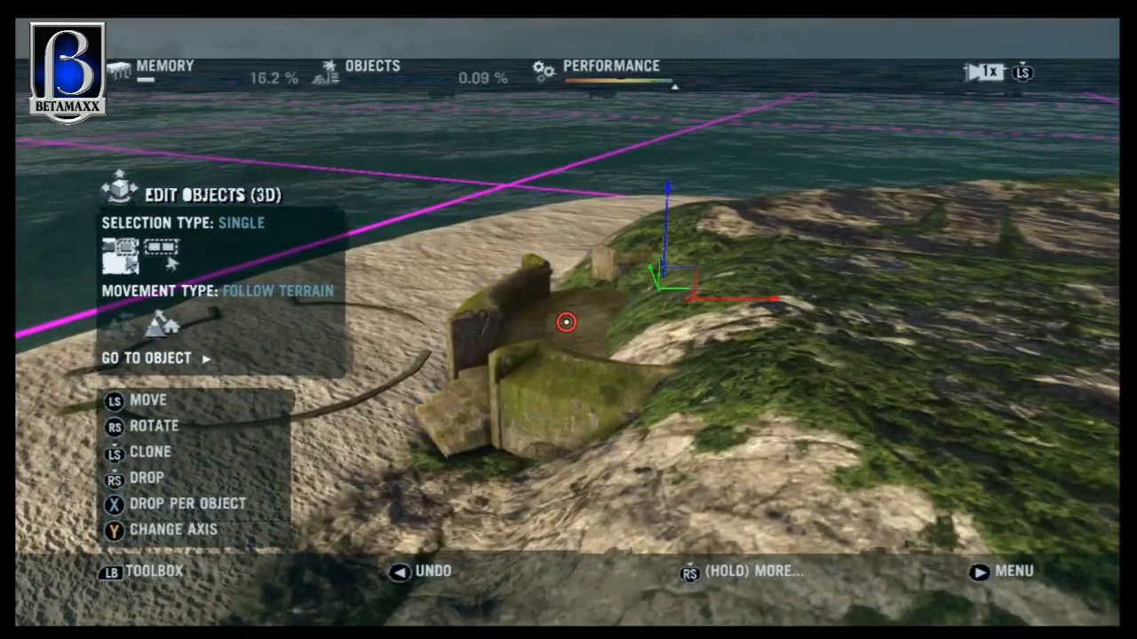
pyautogui.press('Up')
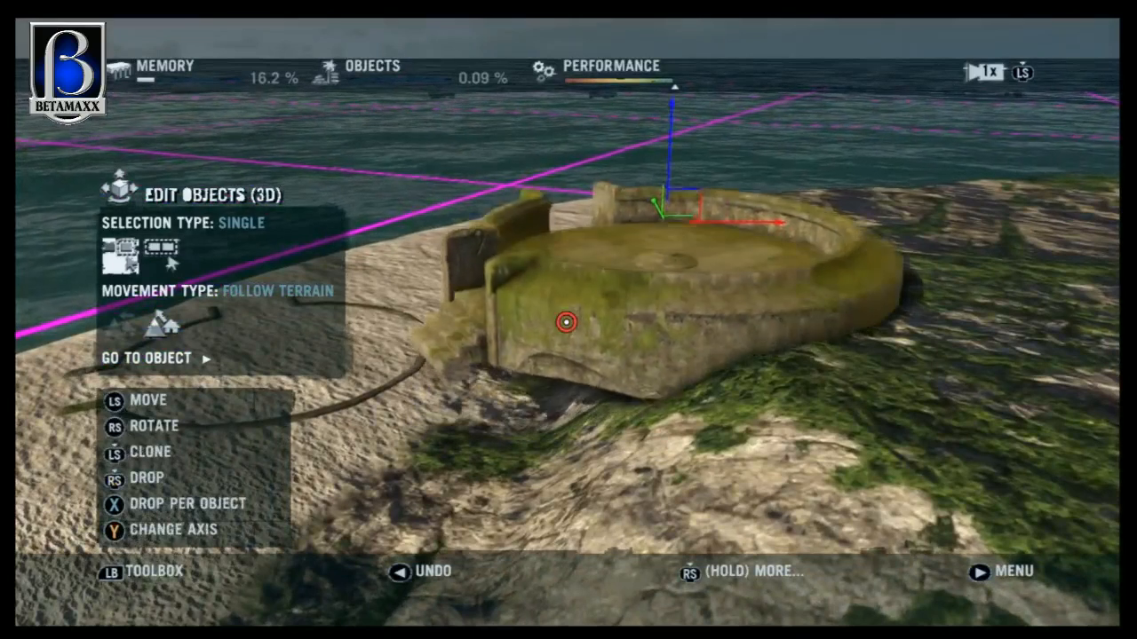
pyautogui.press('Up')
pyautogui.click(566, 323)
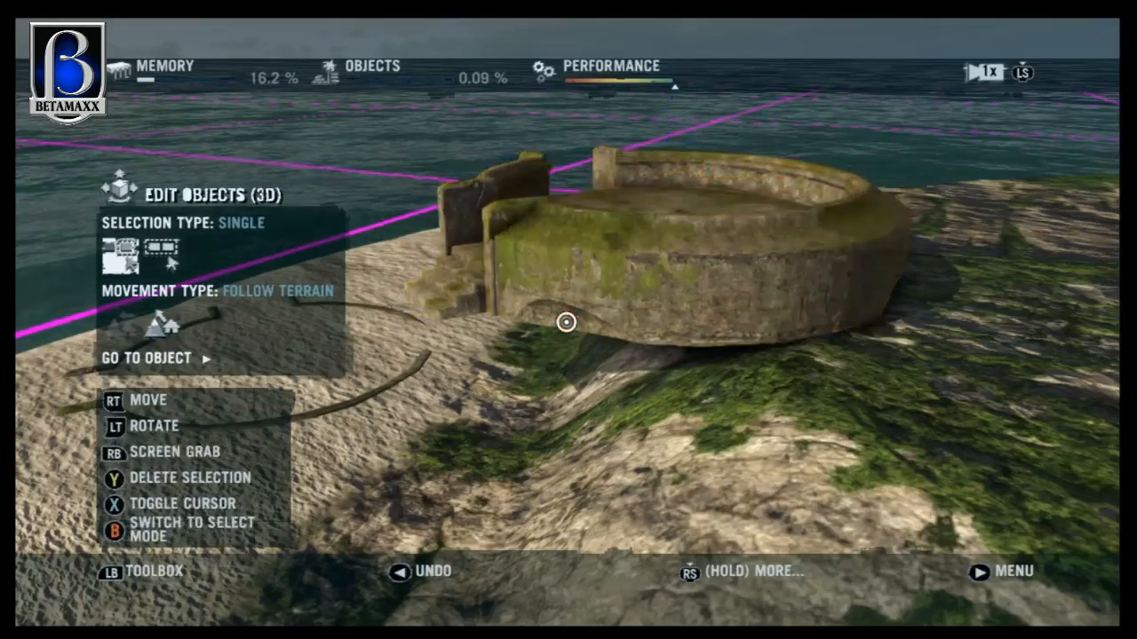
# Step: Place a WW2 Artillery Canon in the centre of the raised Gun Batt and grab it with Edit Objects (3D)
pyautogui.click(566, 322)
pyautogui.press('Right')
pyautogui.press('Right')
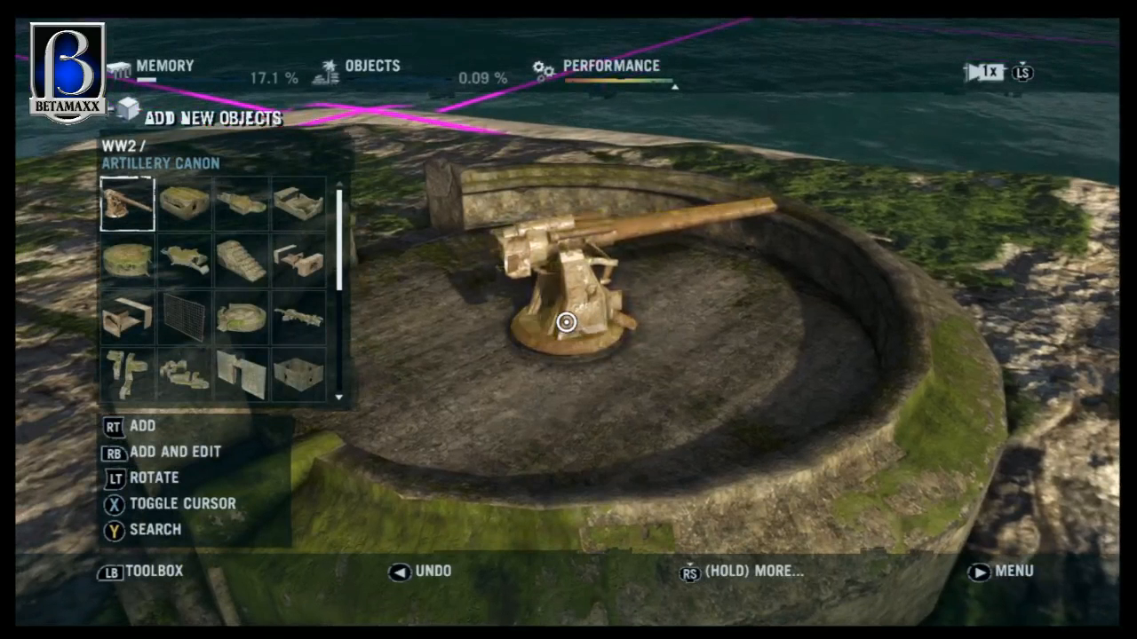
pyautogui.click(567, 323)
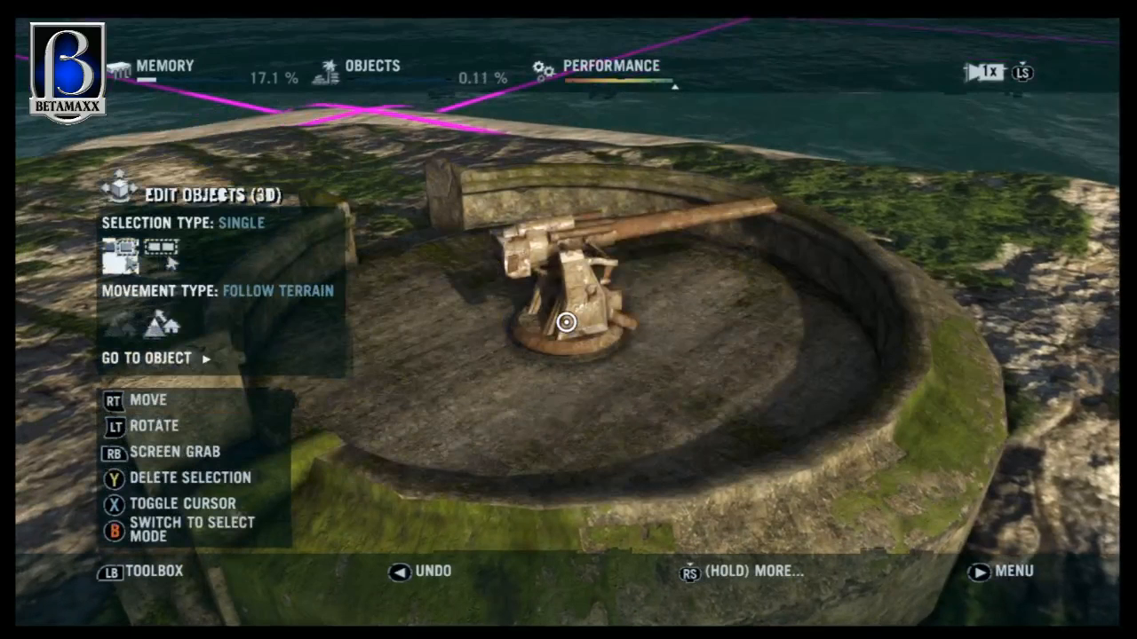
pyautogui.click(567, 322)
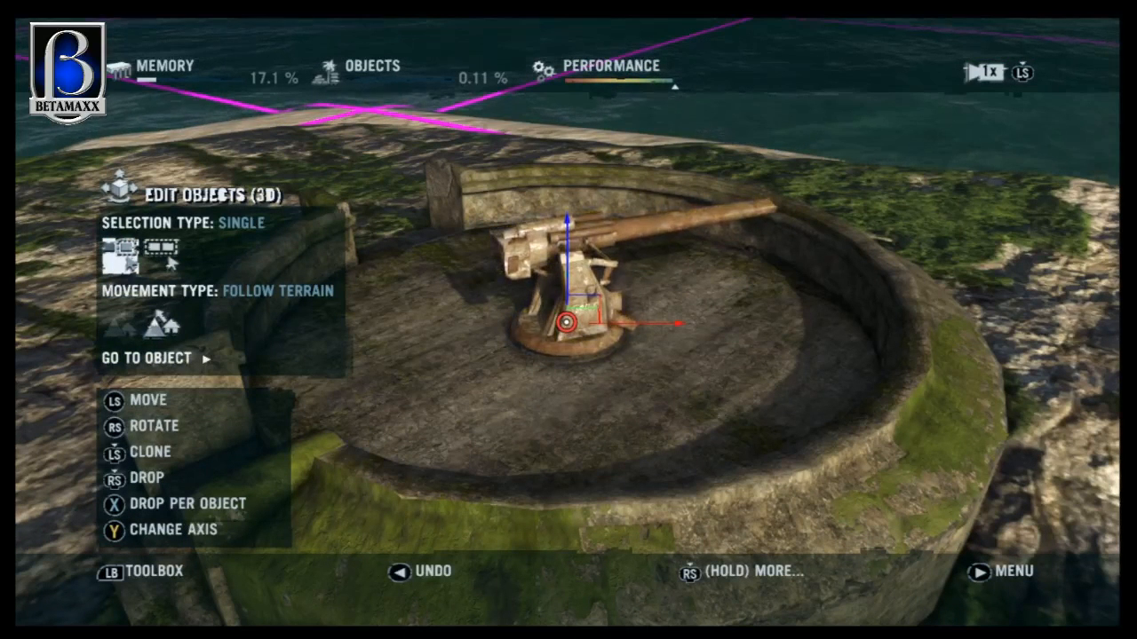
pyautogui.click(567, 323)
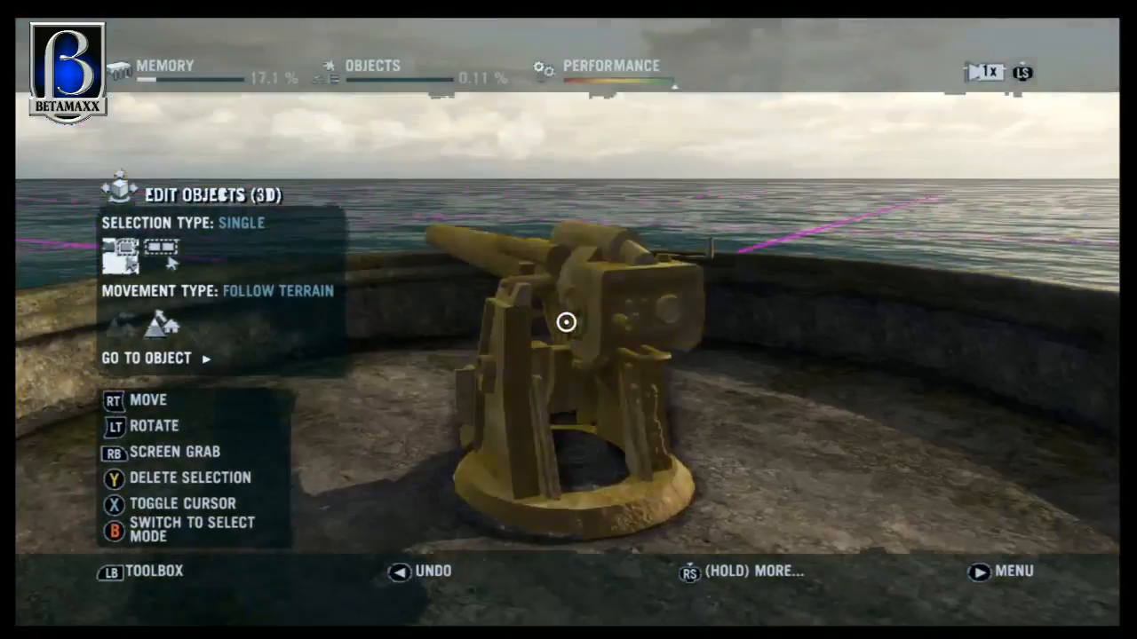
# Step: Delete the Artillery Canon standing inside the Gun Batt
pyautogui.click(566, 322)
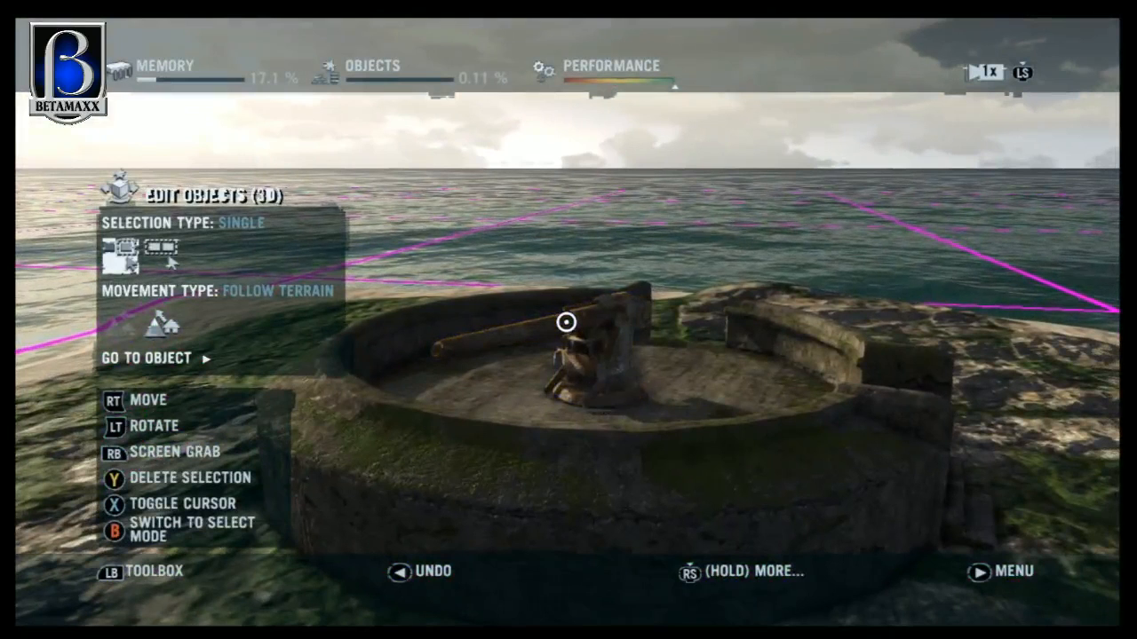
pyautogui.press('y')
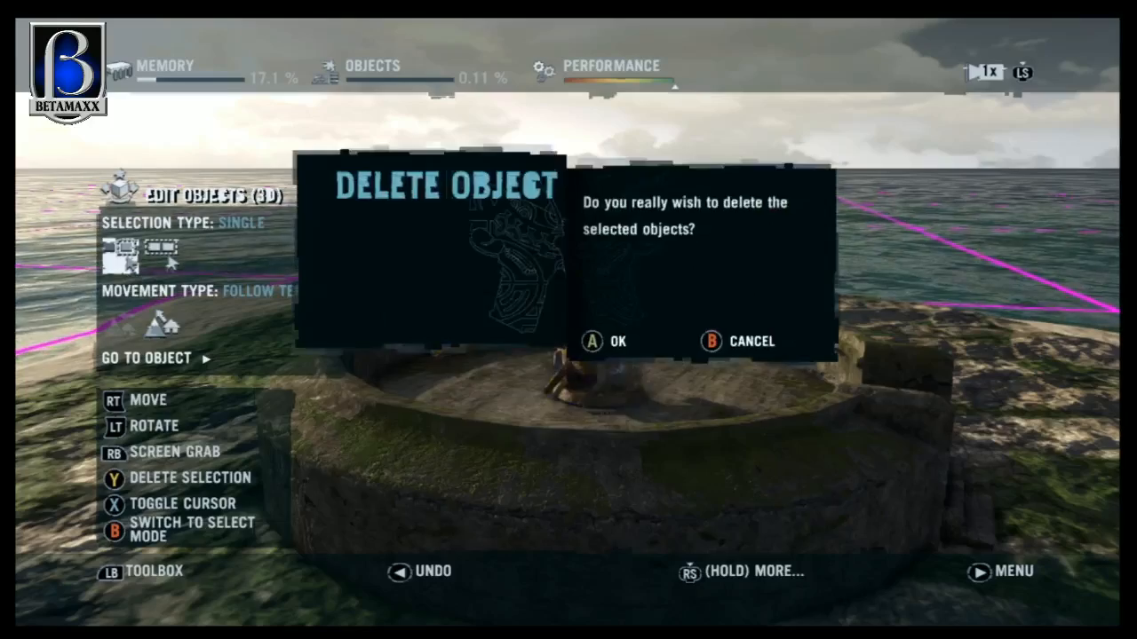
pyautogui.press('Return')
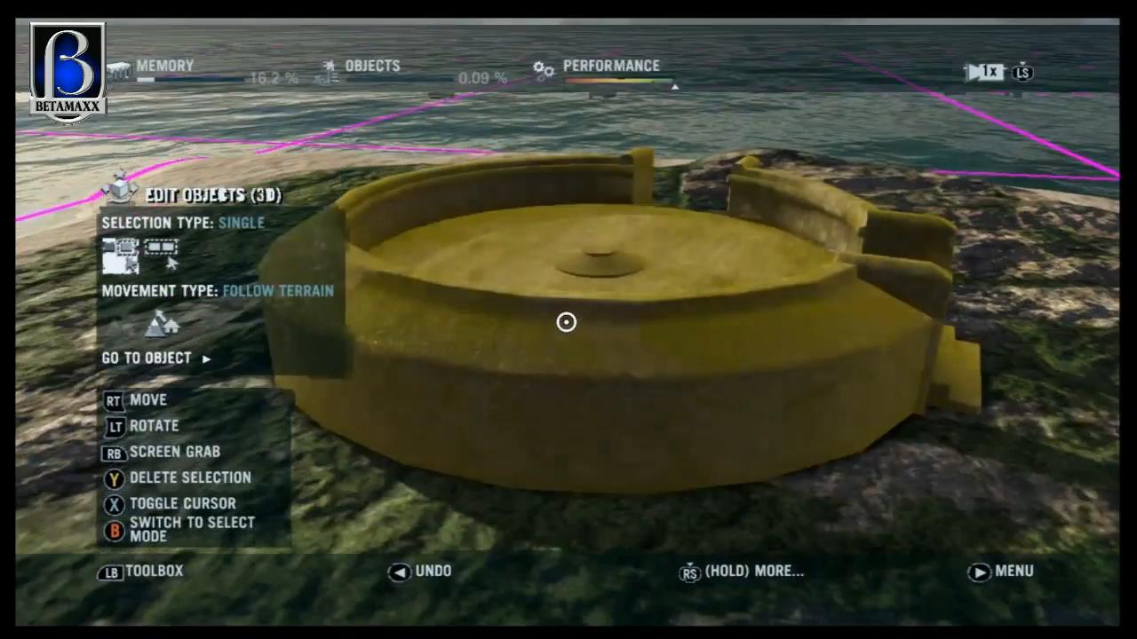
# Step: Switch from Edit Objects (3D) to the Add New Objects tool
pyautogui.press('Tab')
pyautogui.press('Up')
pyautogui.press('Up')
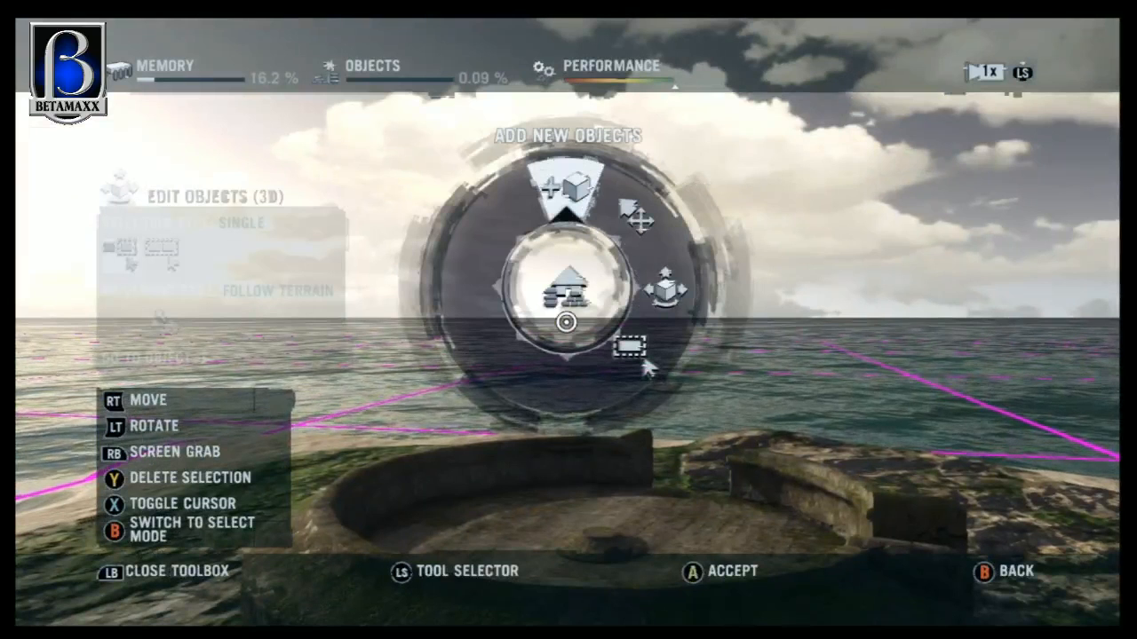
pyautogui.press('Down')
pyautogui.press('Down')
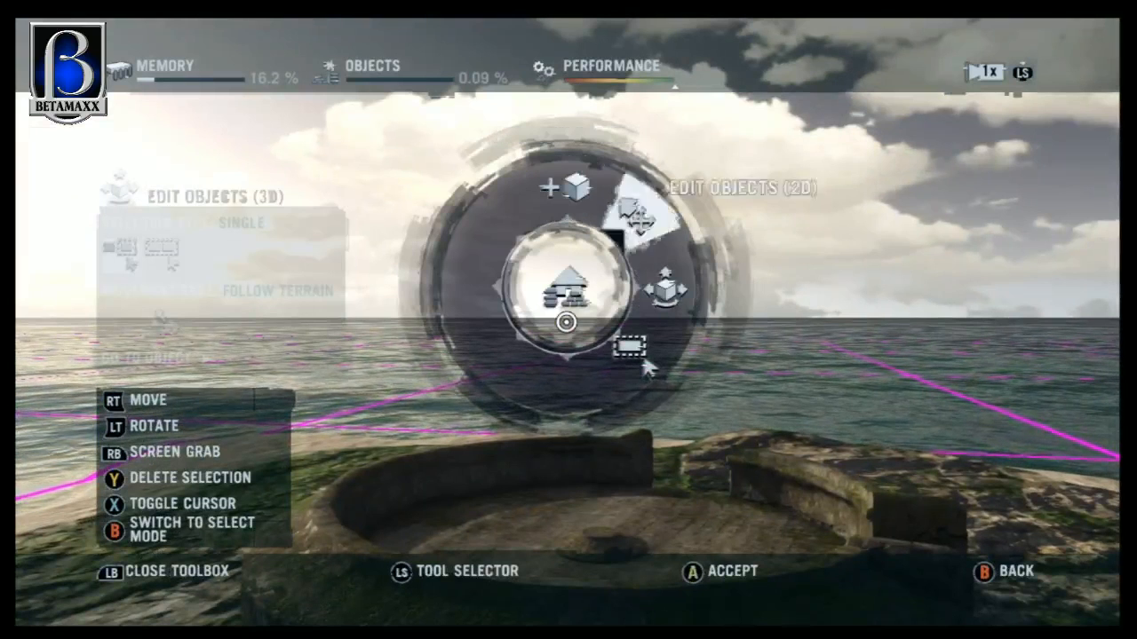
pyautogui.press('Up')
pyautogui.press('Down')
pyautogui.press('Up')
pyautogui.press('Up')
pyautogui.press('Return')
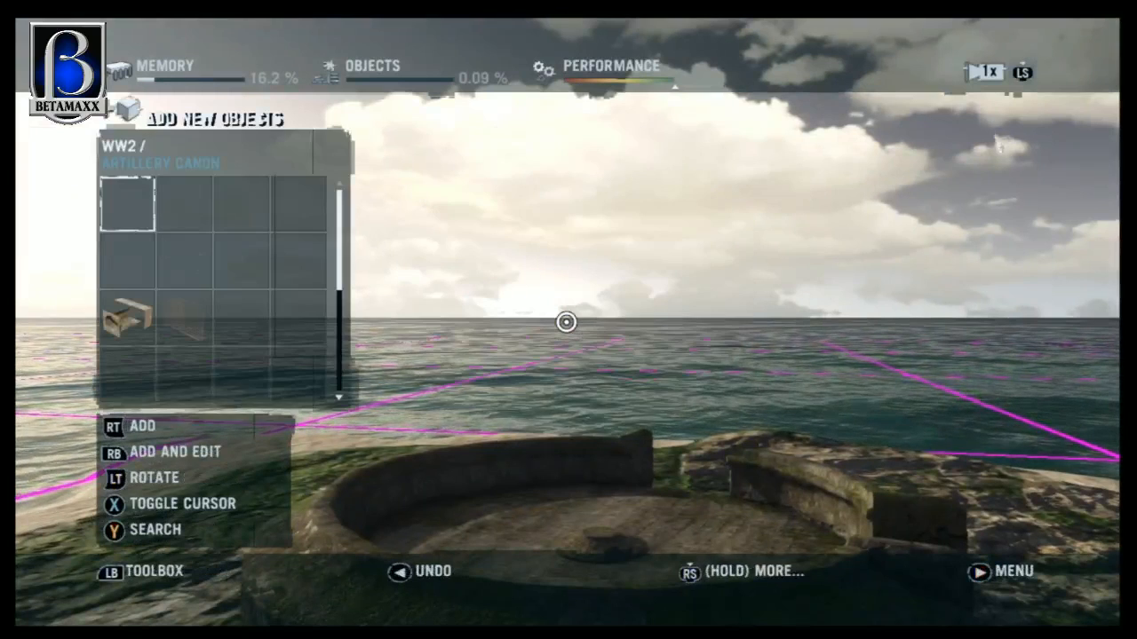
# Step: Leave the WW2 set and open the Land category of Static Vehicles in the object library
pyautogui.press('Down')
pyautogui.press('Down')
pyautogui.press('Down')
pyautogui.press('Left')
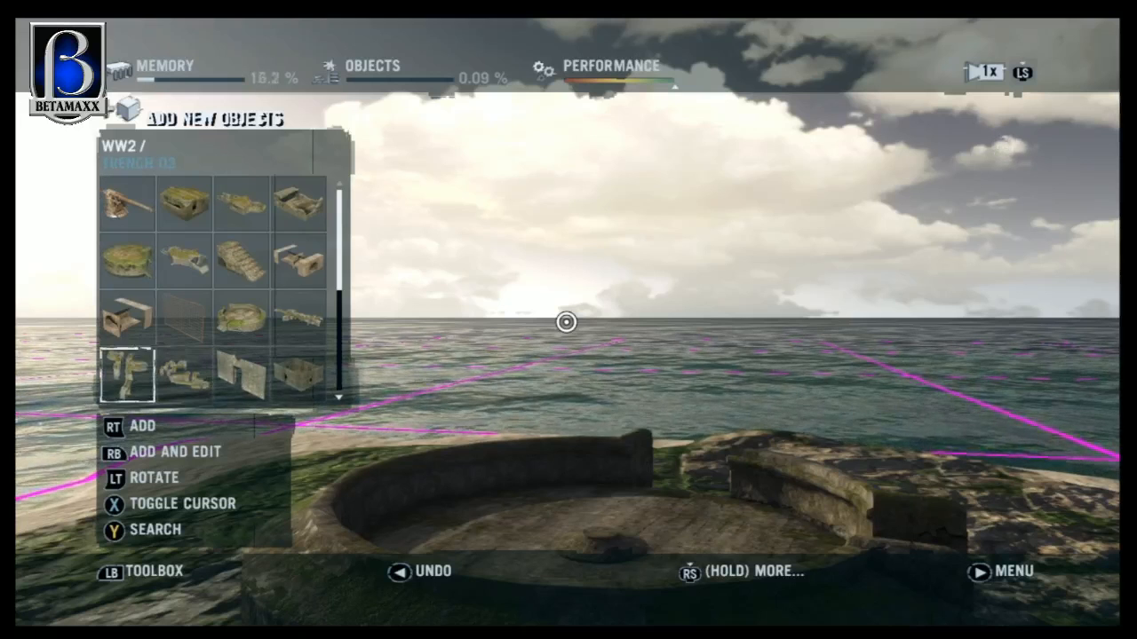
pyautogui.press('Down')
pyautogui.press('Escape')
pyautogui.press('Down')
pyautogui.press('Down')
pyautogui.press('Escape')
pyautogui.press('Down')
pyautogui.press('Down')
pyautogui.press('Up')
pyautogui.press('Up')
pyautogui.press('Down')
pyautogui.press('Down')
pyautogui.press('Down')
pyautogui.press('Up')
pyautogui.press('Up')
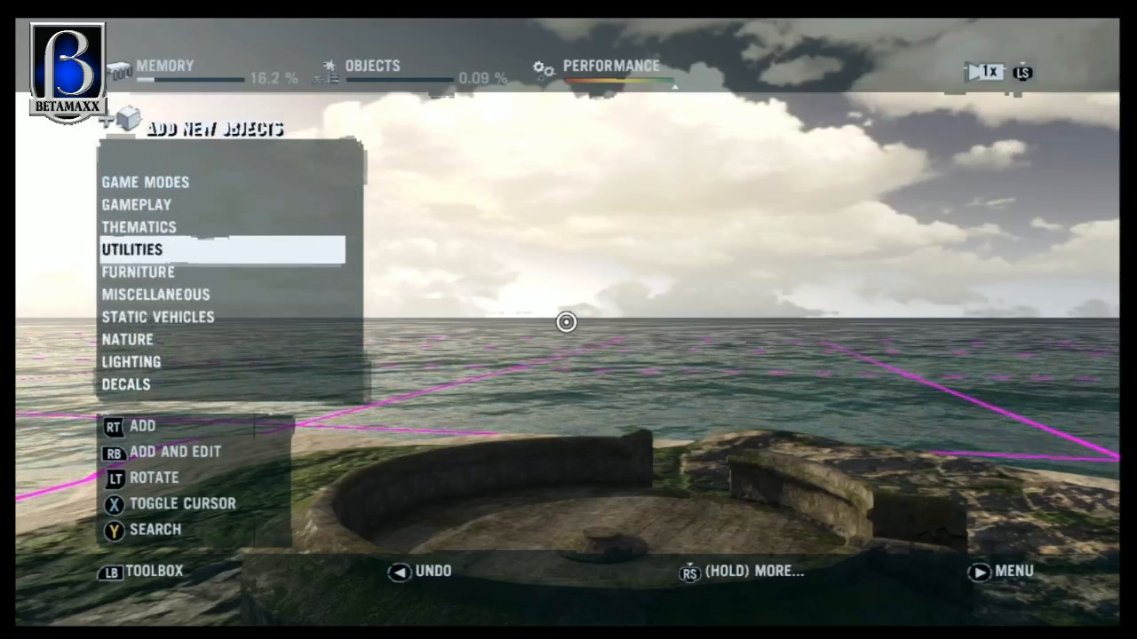
pyautogui.press('Down')
pyautogui.press('Down')
pyautogui.press('Return')
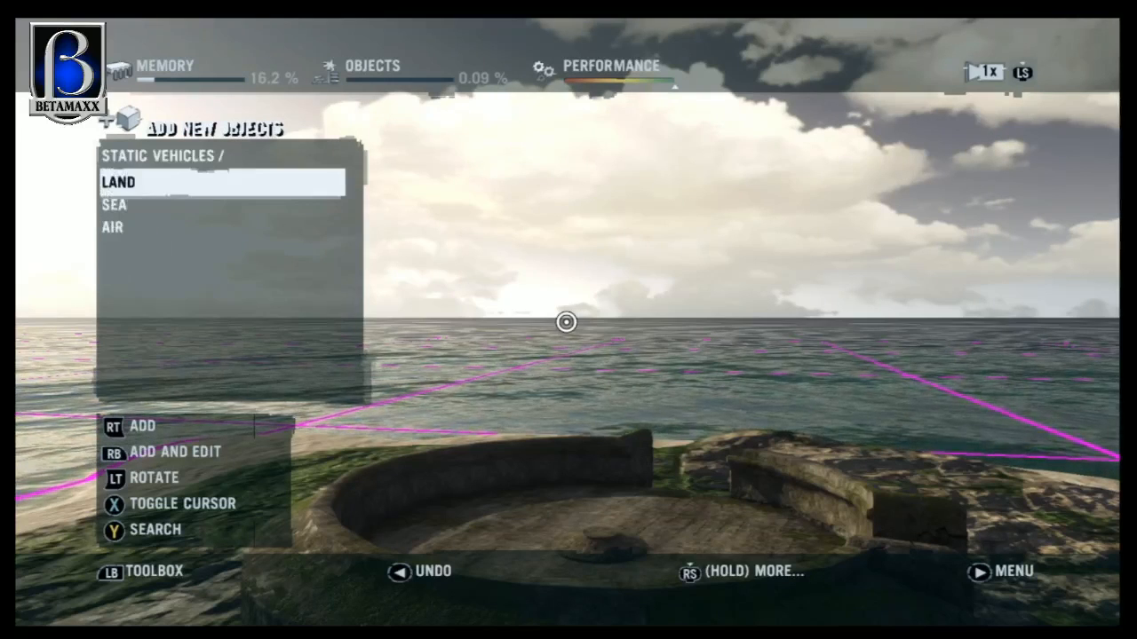
pyautogui.press('Return')
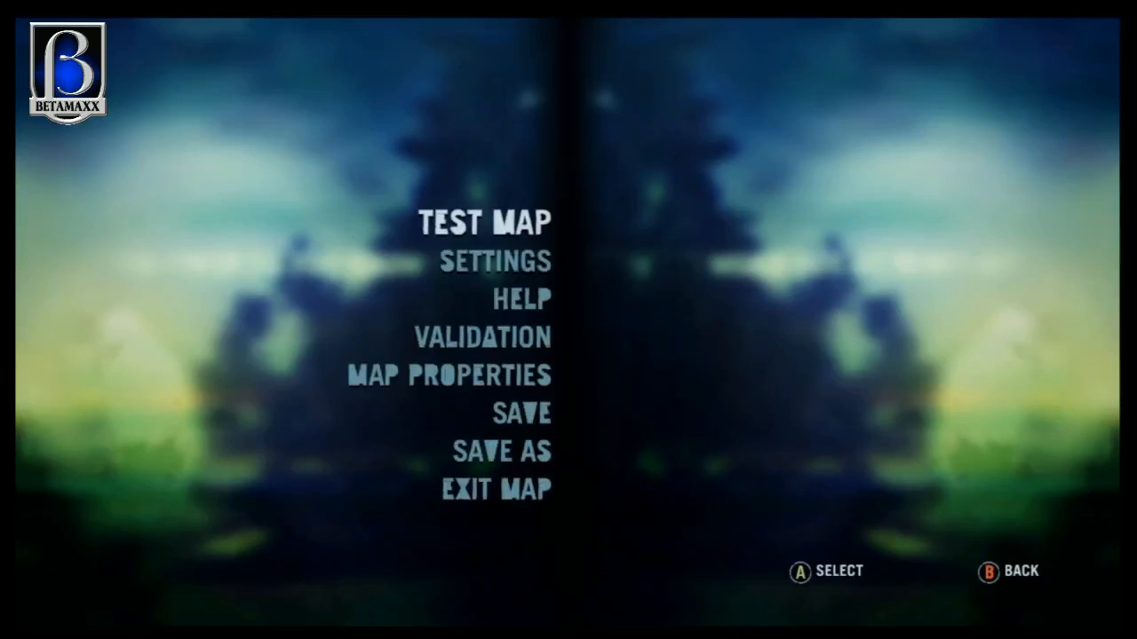
# Step: Check the Auto Snap Objects With Terrain option in the editor settings
pyautogui.press('Down')
pyautogui.press('Return')
pyautogui.press('Down')
pyautogui.press('Down')
pyautogui.press('Down')
pyautogui.press('Down')
pyautogui.press('Down')
pyautogui.press('Down')
pyautogui.press('Down')
pyautogui.press('Down')
pyautogui.press('Down')
pyautogui.press('Down')
pyautogui.press('Down')
pyautogui.press('Down')
pyautogui.press('Down')
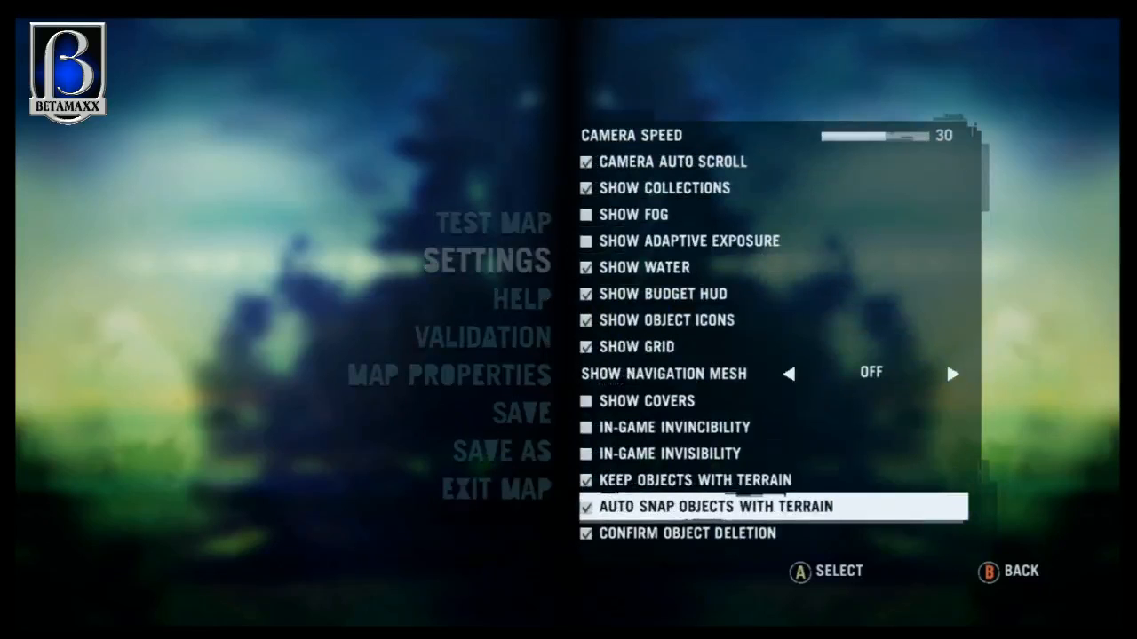
pyautogui.press('Escape')
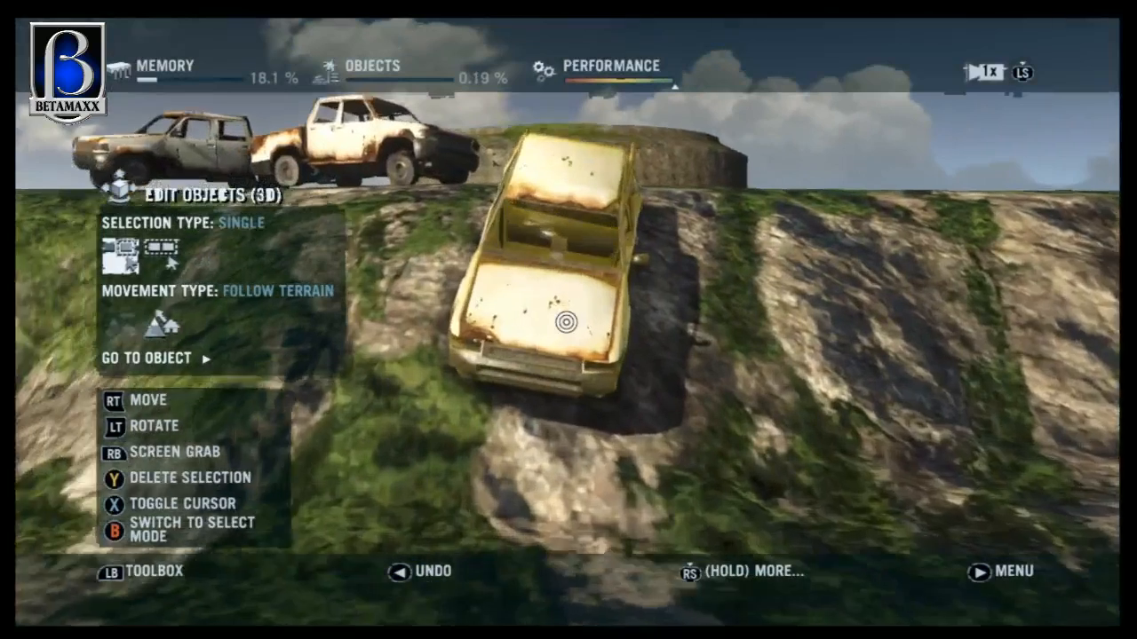
# Step: Grab the rusty pickup on the hill's steep slope with Edit Objects (3D)
pyautogui.click(566, 322)
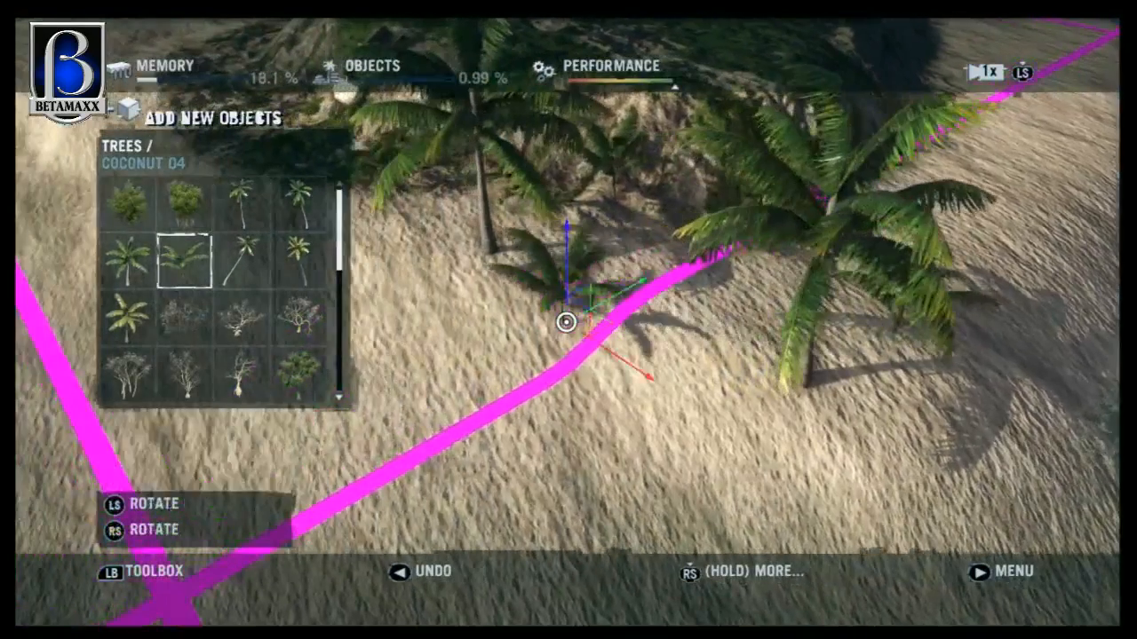
# Step: Place a Coconut Dry 02 tree on the sandy beach among the other coconut palms
pyautogui.press('Down')
pyautogui.press('Left')
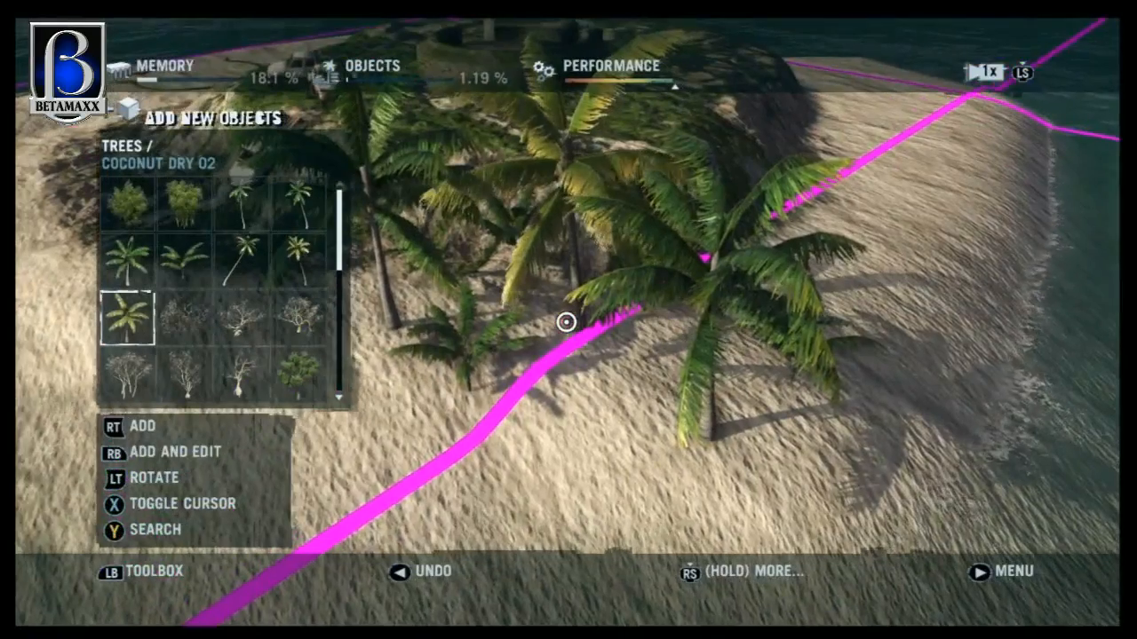
pyautogui.click(566, 322)
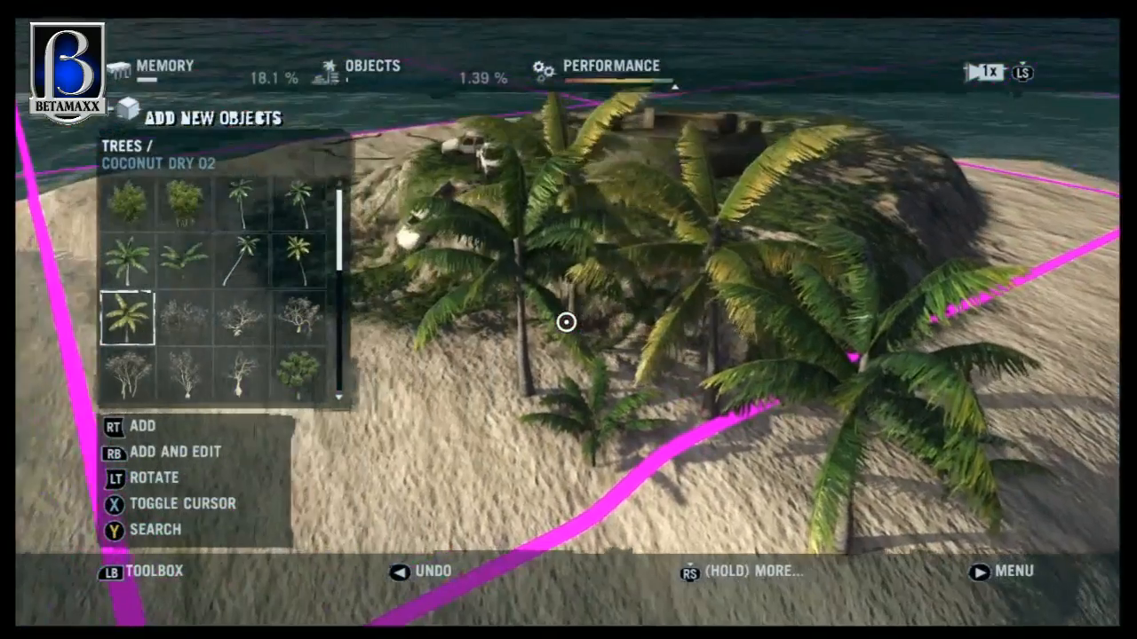
# Step: Open the Collection System and set its first palette slot to High Palms 03 from the Coastline set
pyautogui.press('Tab')
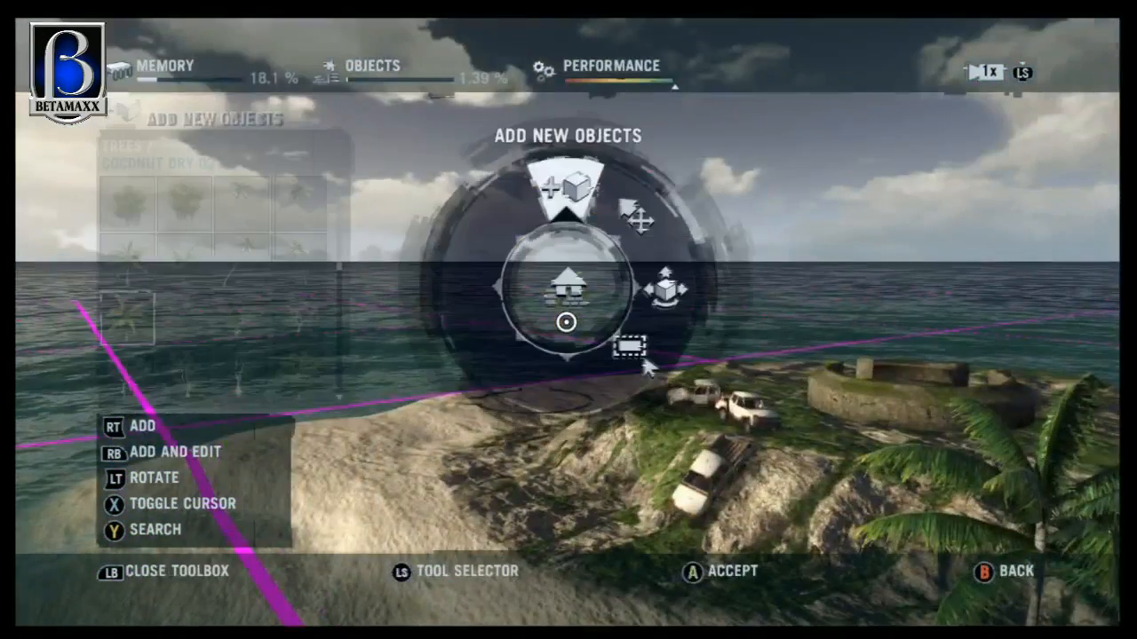
pyautogui.press('Escape')
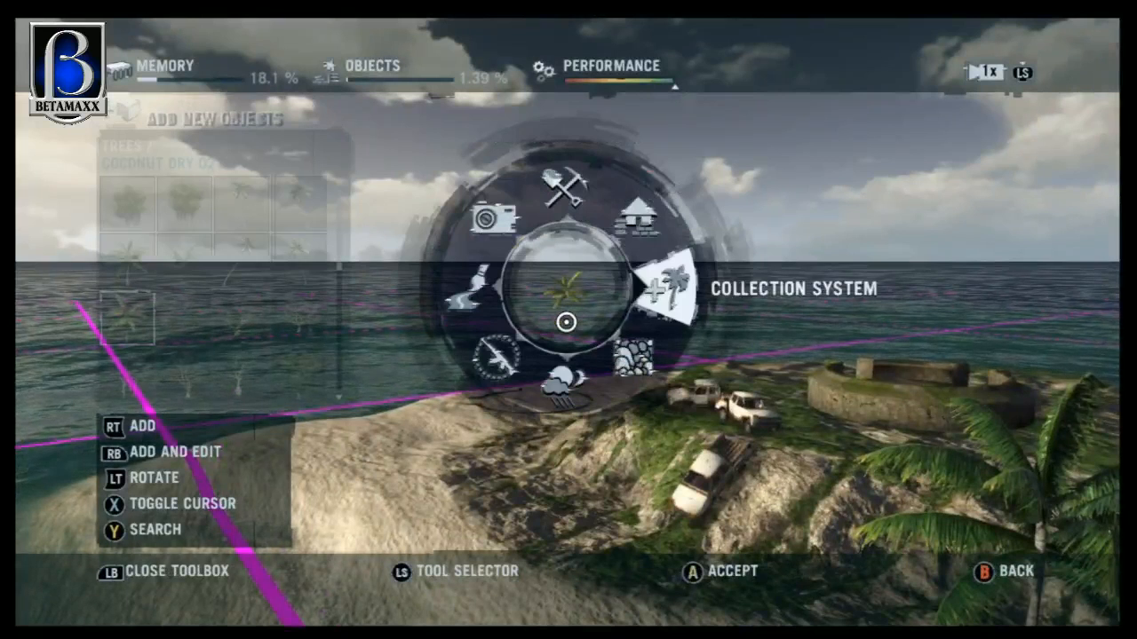
pyautogui.press('Return')
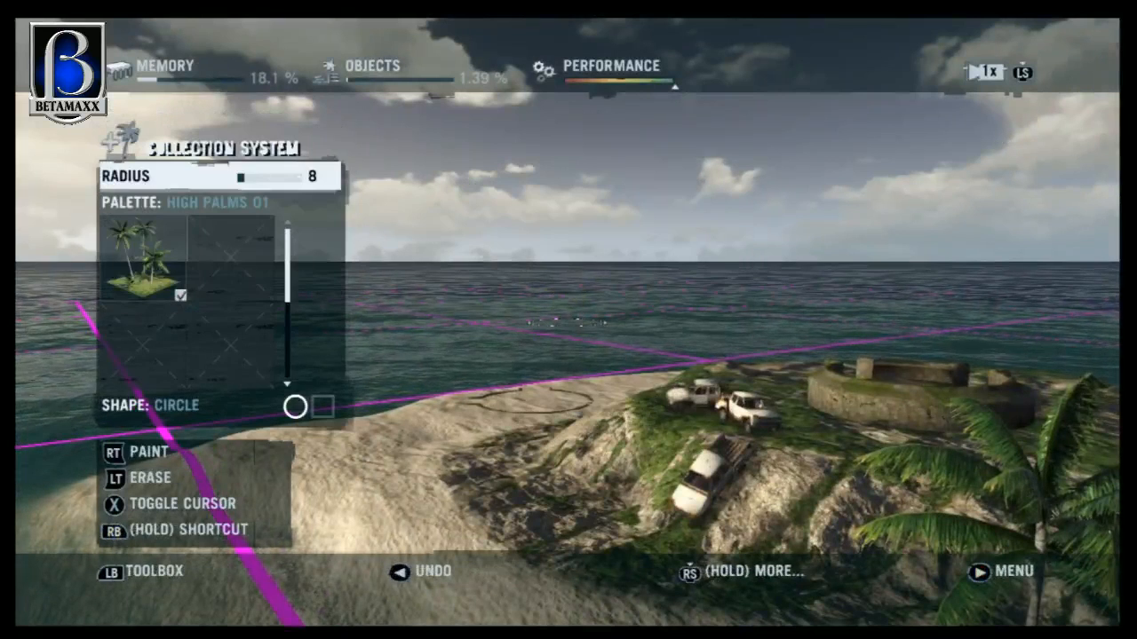
pyautogui.press('Down')
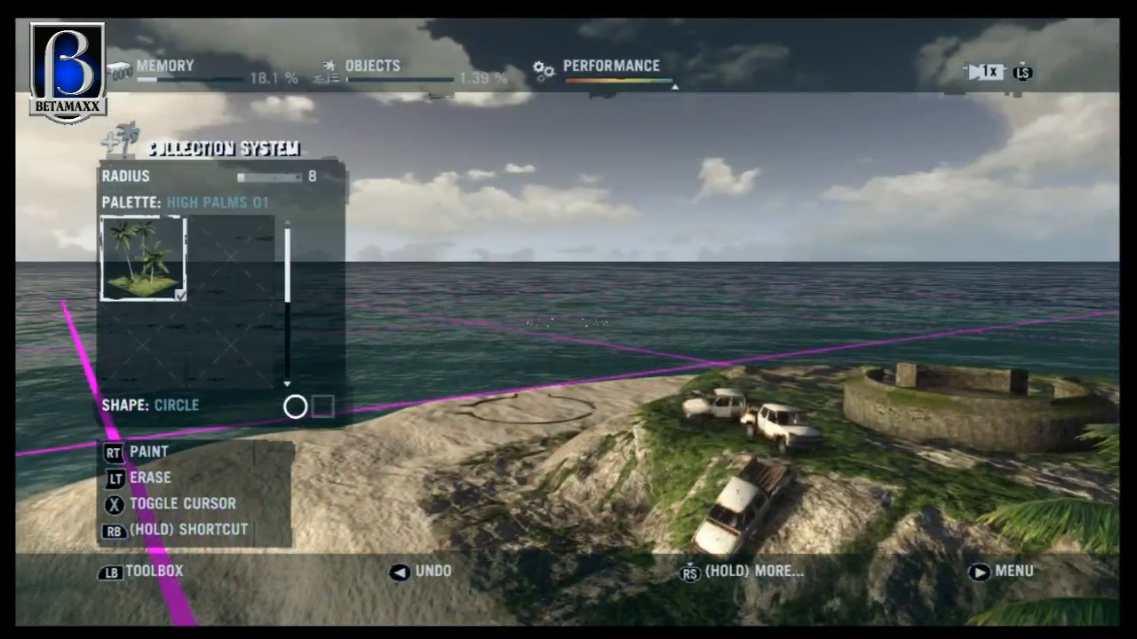
pyautogui.press('Return')
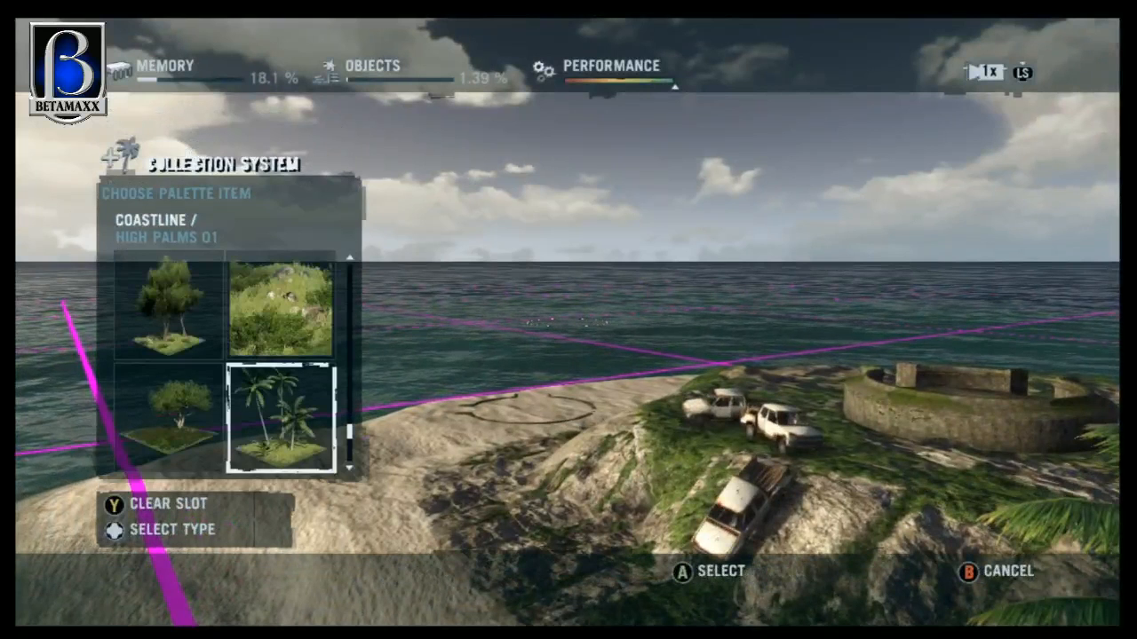
pyautogui.press('Down')
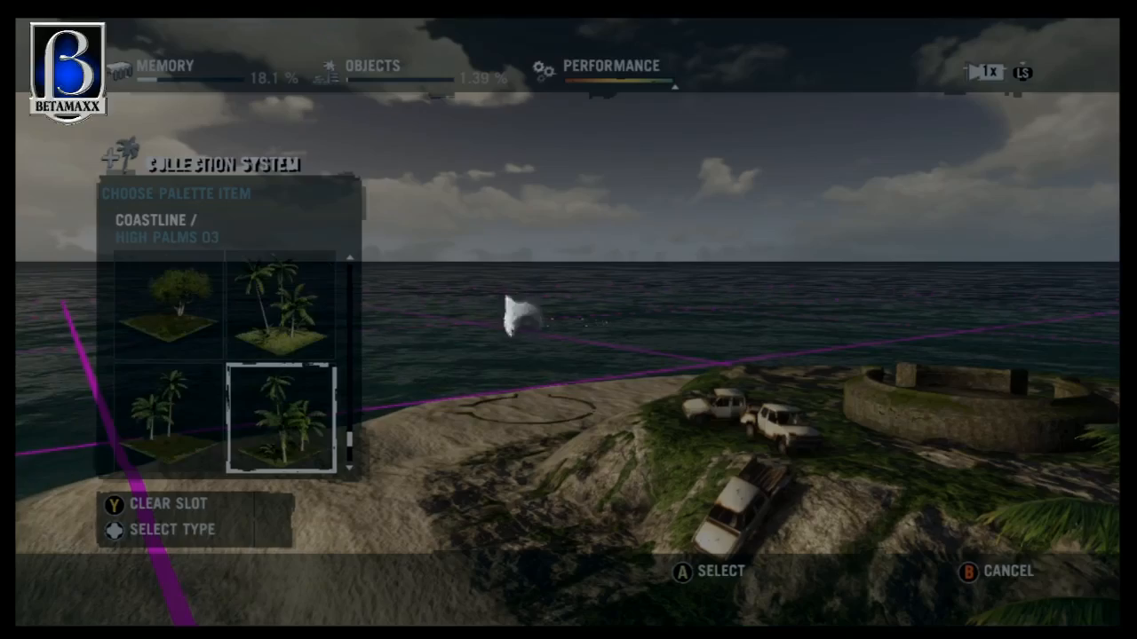
pyautogui.press('Return')
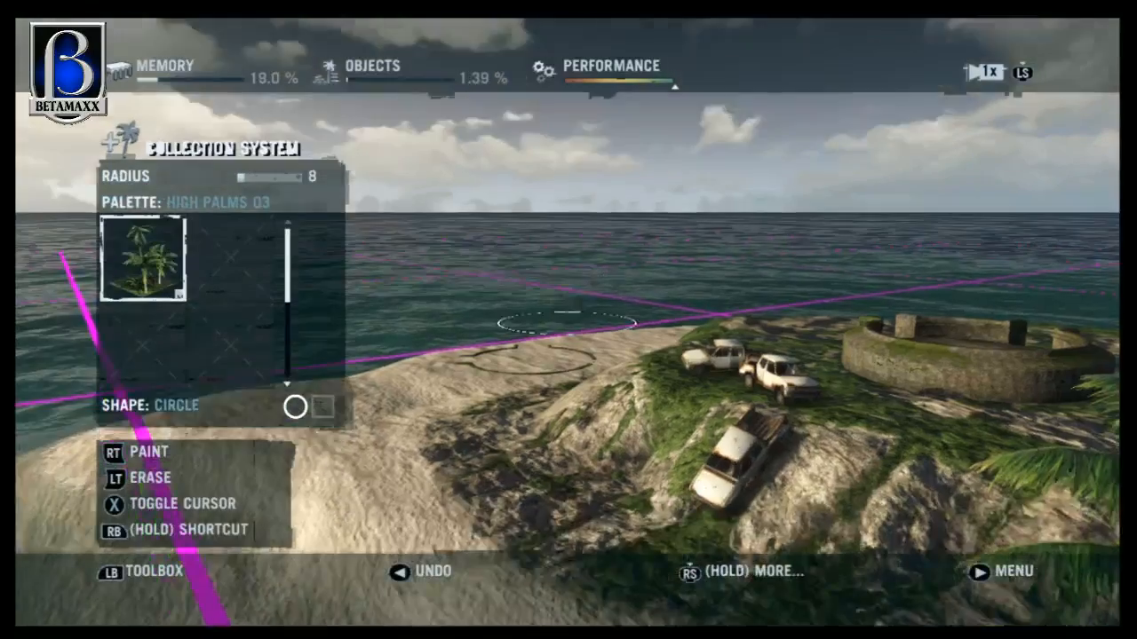
# Step: Set the collection brush radius to 11 and paint High Palms 03 on the sandy end of the island
pyautogui.press('Up')
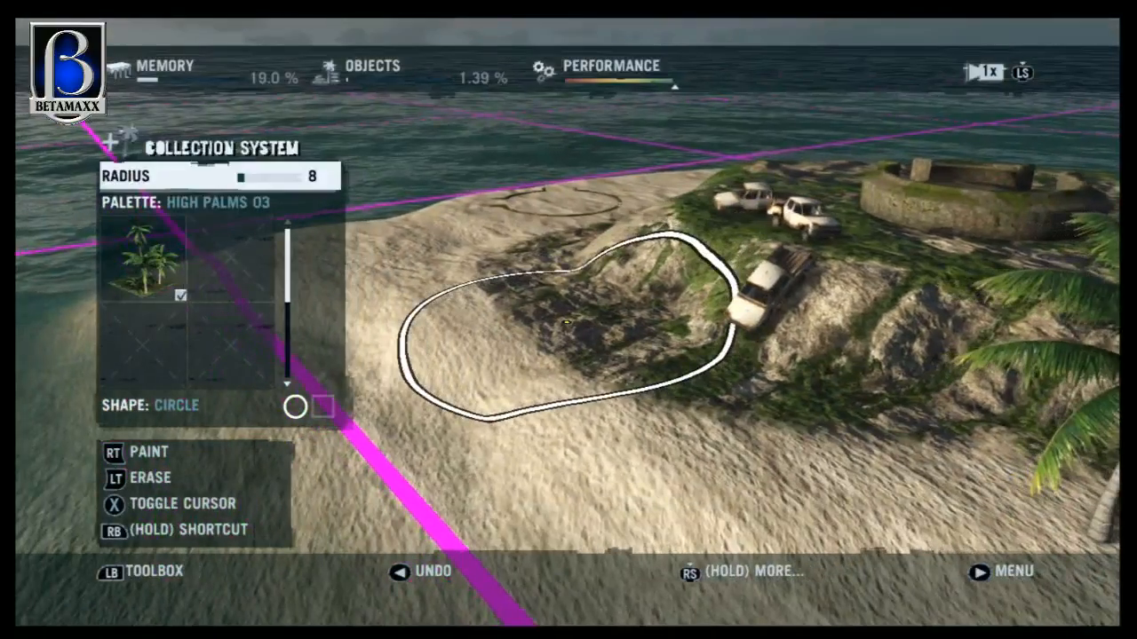
pyautogui.press('Right')
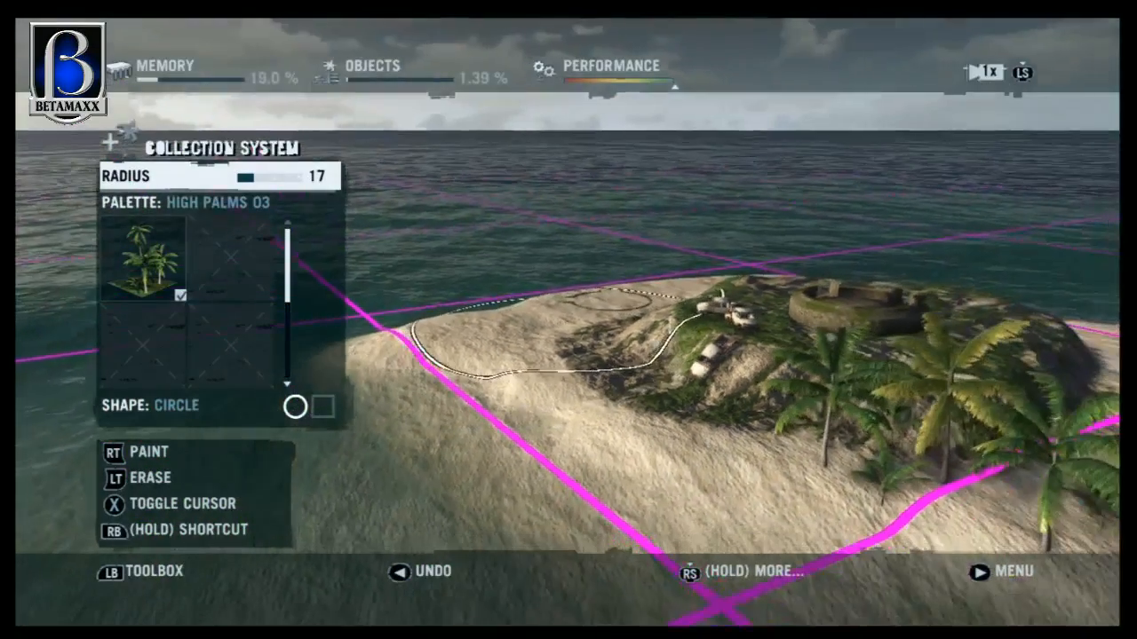
pyautogui.press('Left')
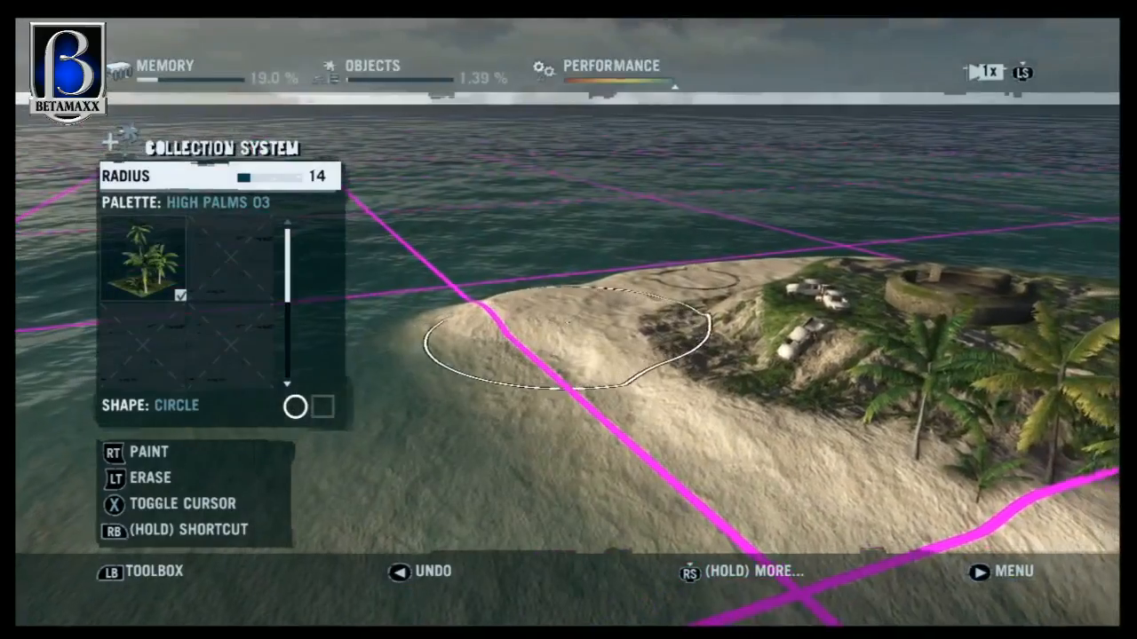
pyautogui.press('Left')
pyautogui.press('Left')
pyautogui.press('Left')
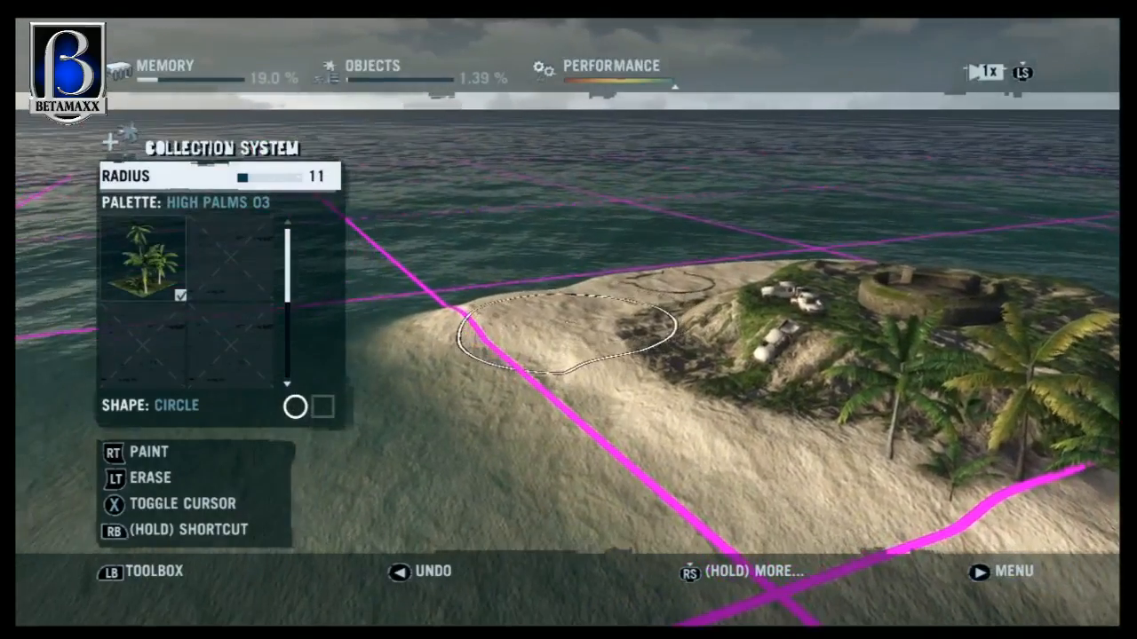
pyautogui.click(567, 333)
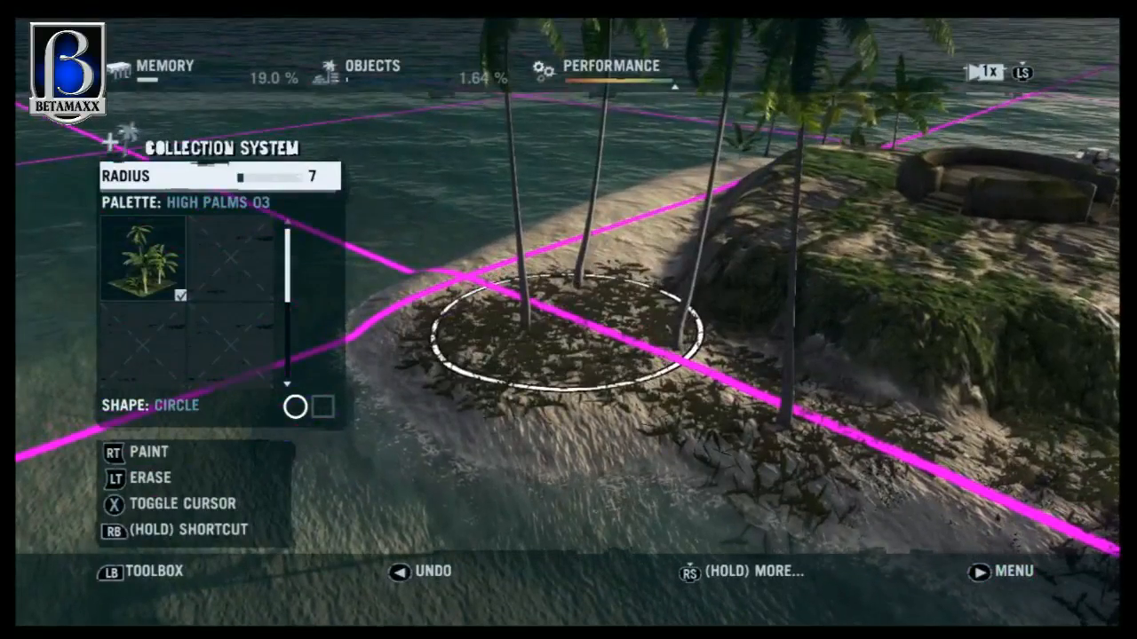
# Step: Assign Low Rocks from the Desert set to the second palette slot of the Collection System
pyautogui.press('Down')
pyautogui.press('Right')
pyautogui.press('Return')
pyautogui.press('Down')
pyautogui.press('Down')
pyautogui.press('Down')
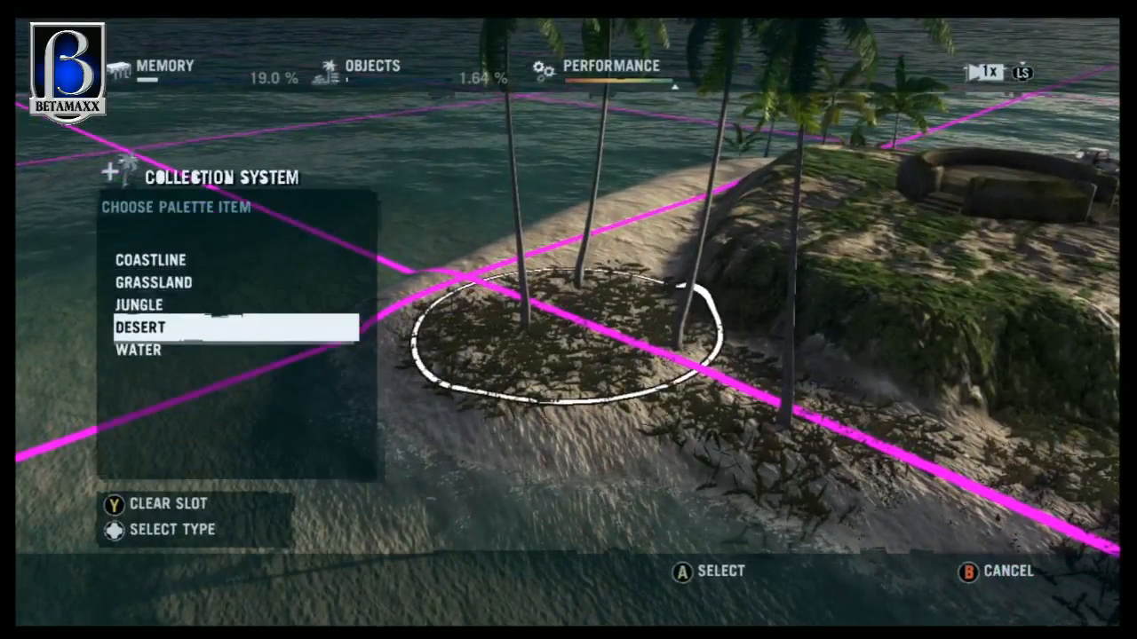
pyautogui.press('Return')
pyautogui.press('Down')
pyautogui.press('Up')
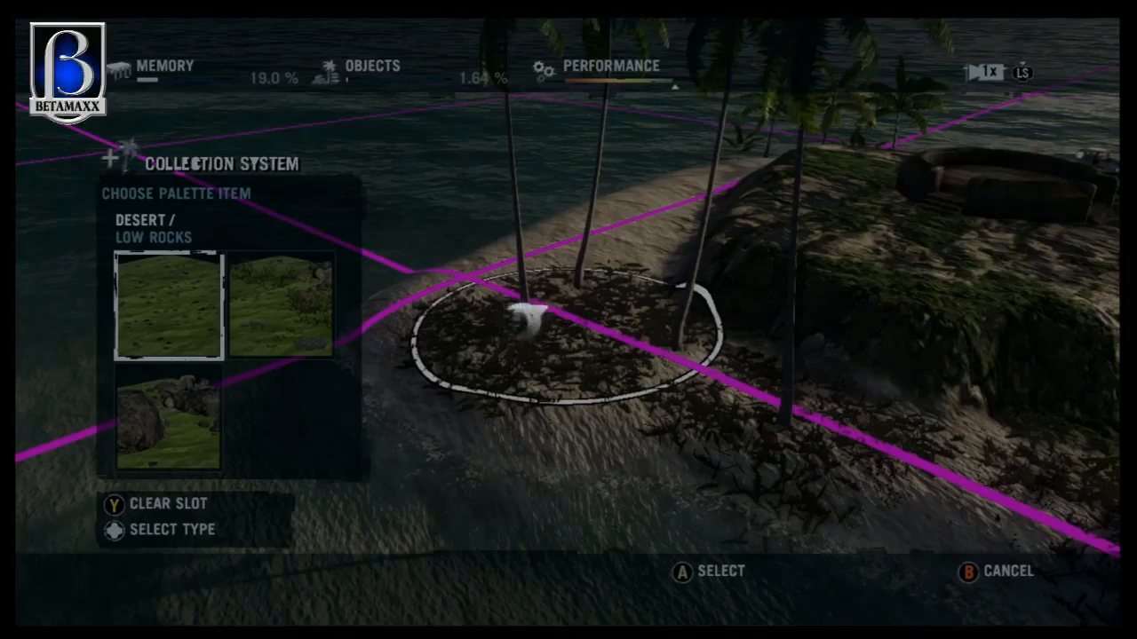
pyautogui.press('Return')
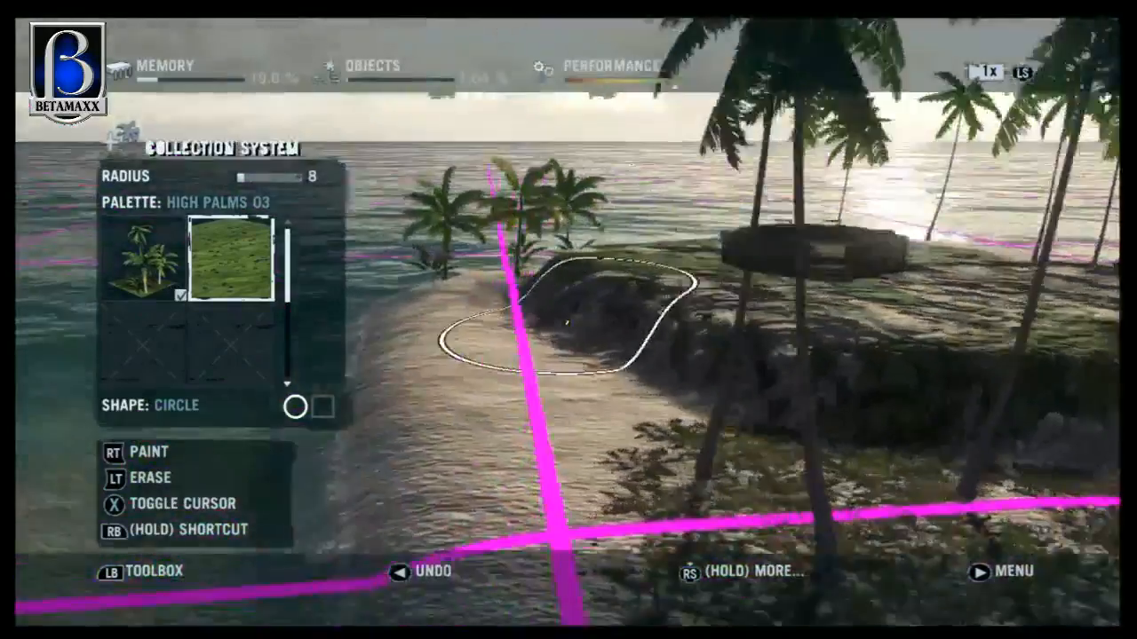
# Step: Activate the Low Rocks collection and paint a patch along the sandy shoreline with a brush radius of 8
pyautogui.press('Return')
pyautogui.click(566, 322)
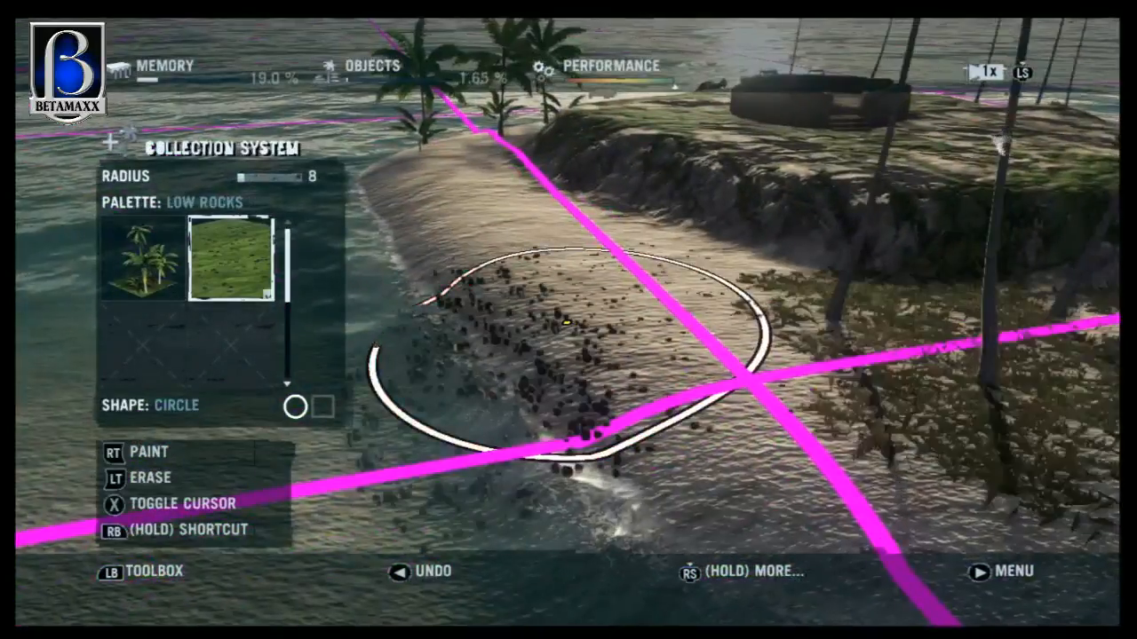
# Step: Paint more Low Rocks along the sandy shore and cliff face, and start an in-game test of the map
pyautogui.click(567, 322)
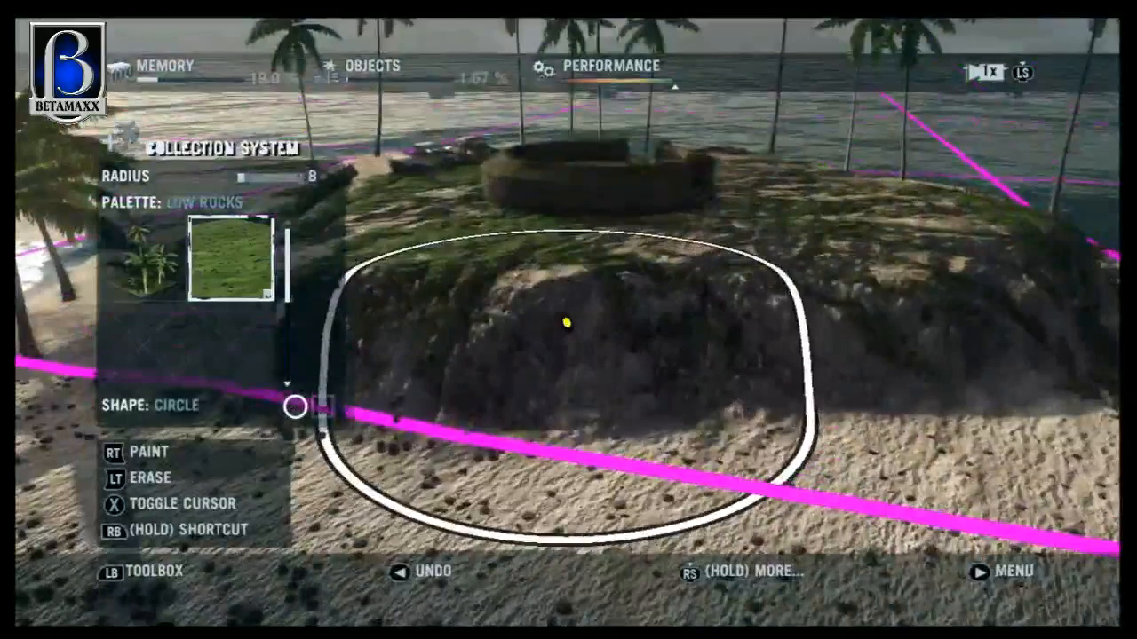
pyautogui.press('Escape')
pyautogui.press('Up')
pyautogui.press('Return')
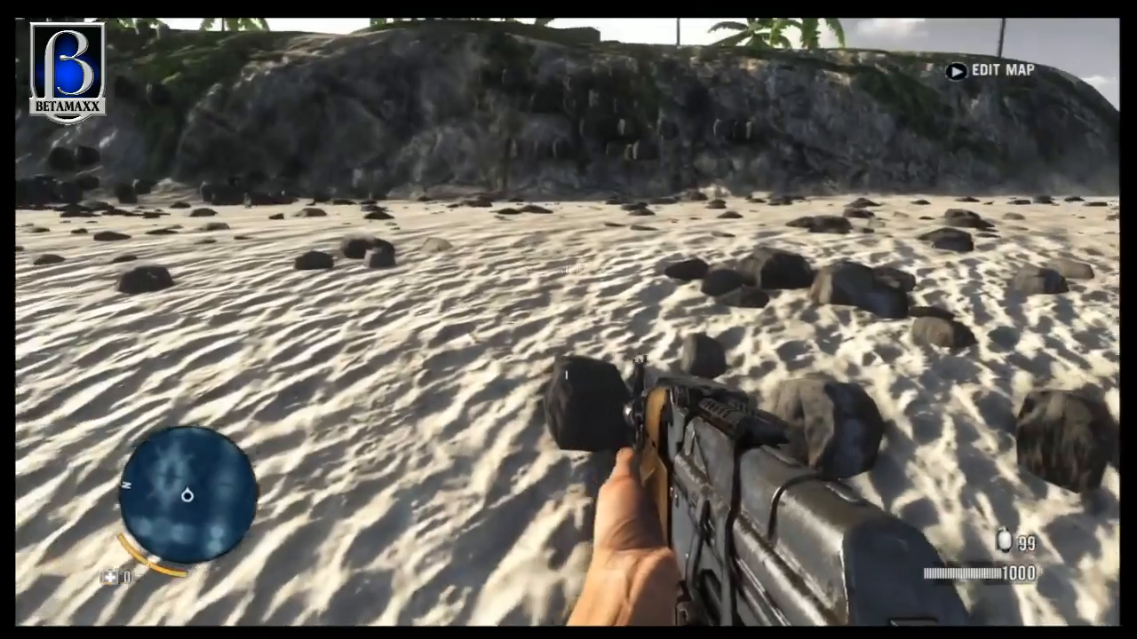
# Step: Walk along the beach to examine the painted rocks and palms at ground level, and return to editing the map
pyautogui.press('w')
pyautogui.press('w')
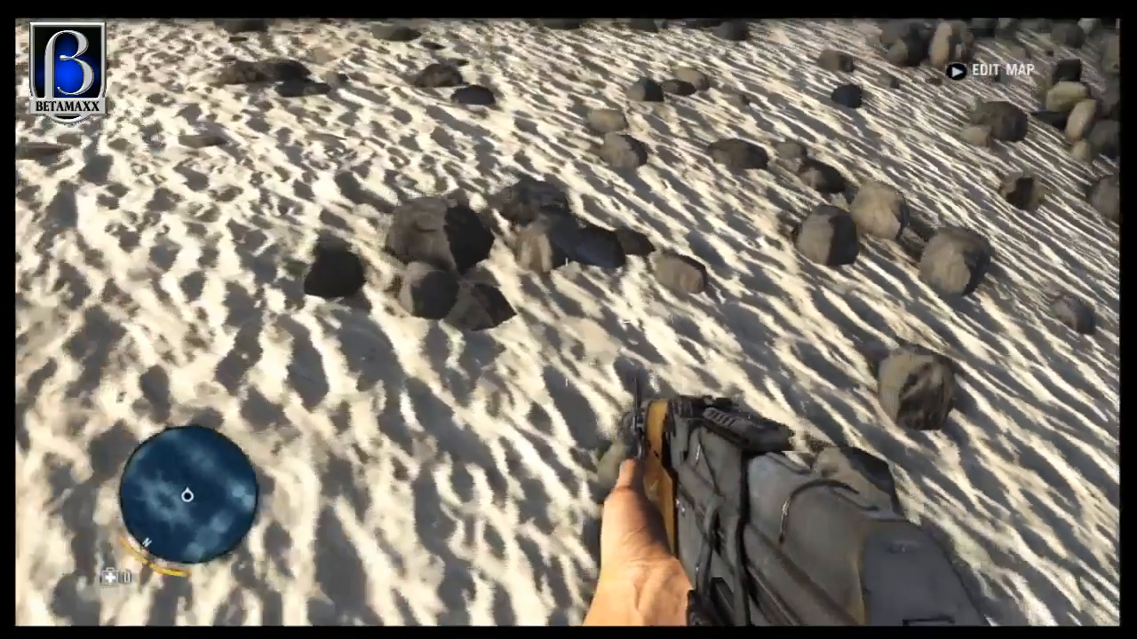
pyautogui.press('w')
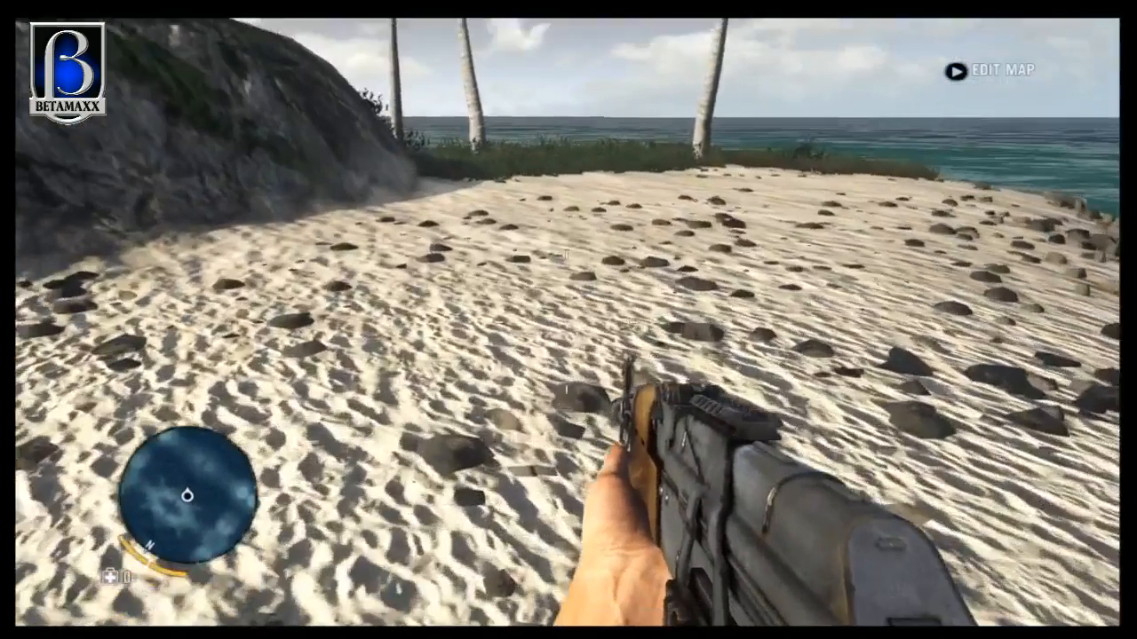
pyautogui.press('w')
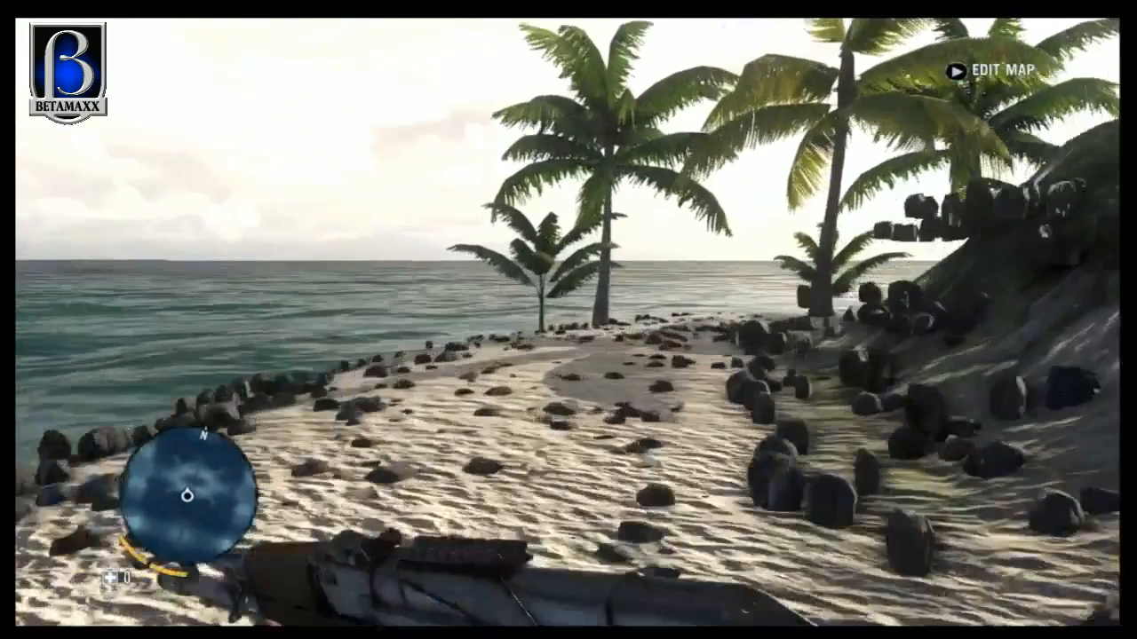
pyautogui.press('w')
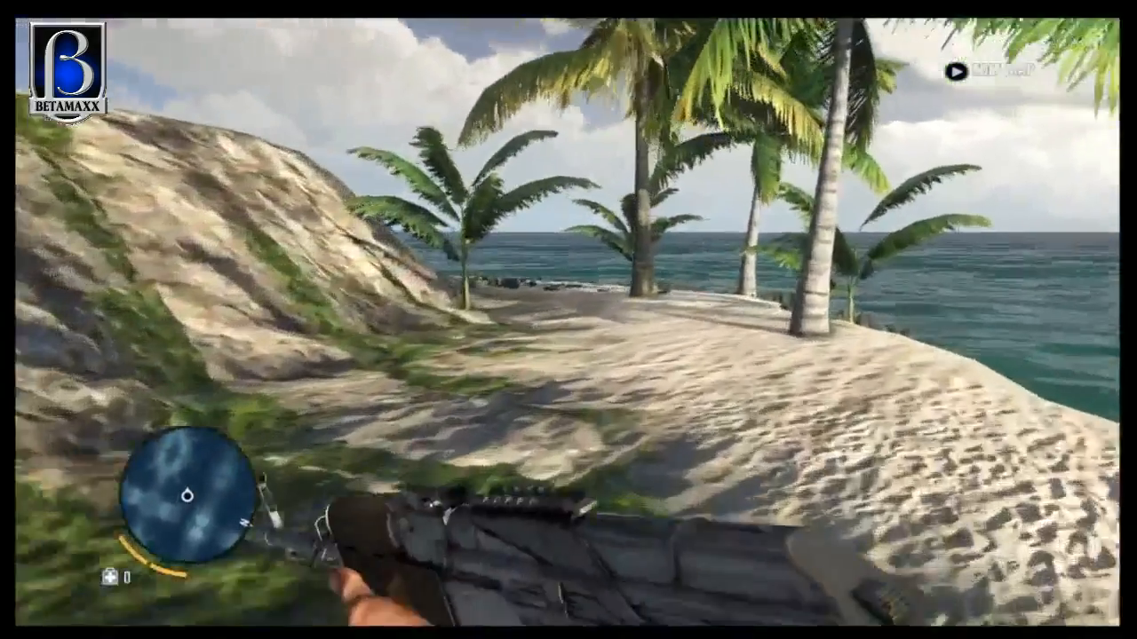
pyautogui.press('Escape')
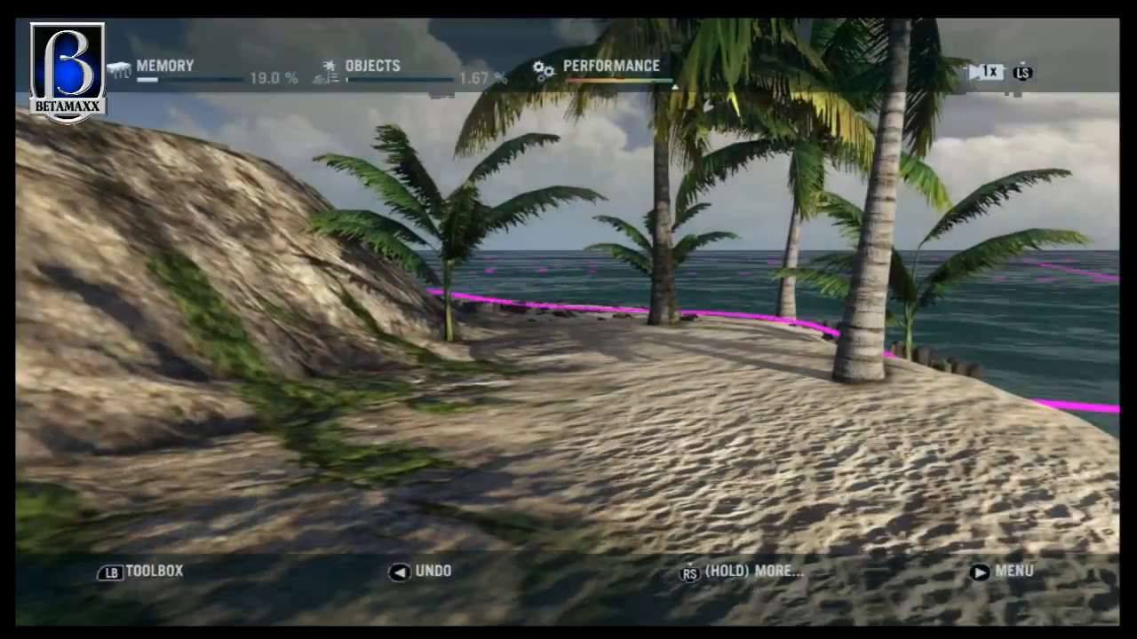
# Step: Reopen the Collection System and erase the Low Rocks lying underwater along the shore, using brush radii of 8, 6 and 5
pyautogui.press('Tab')
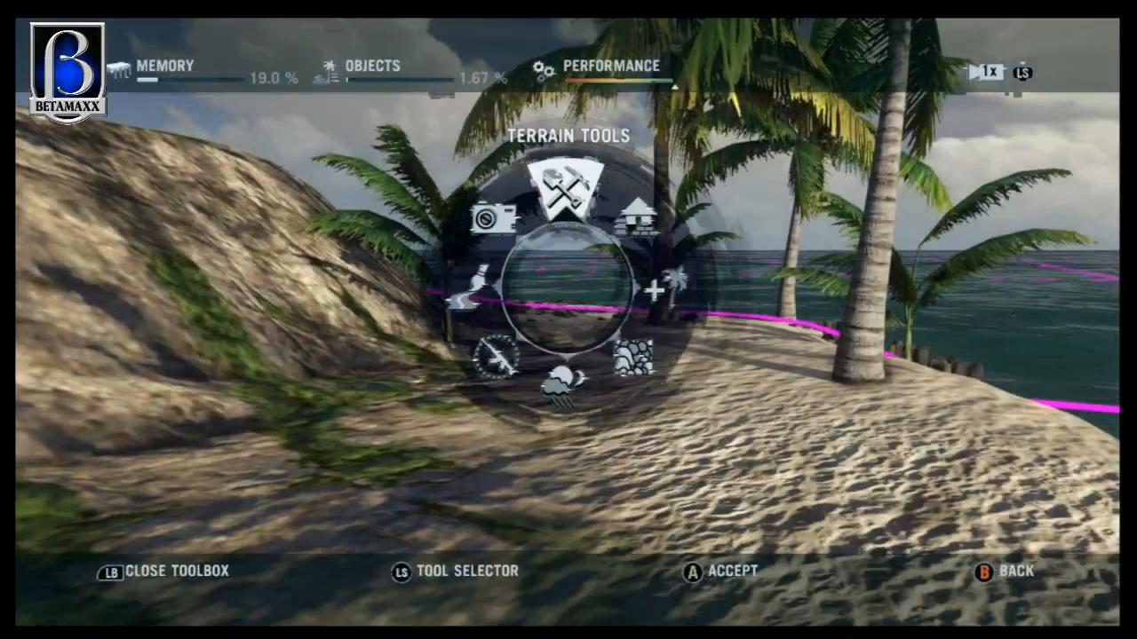
pyautogui.press('Return')
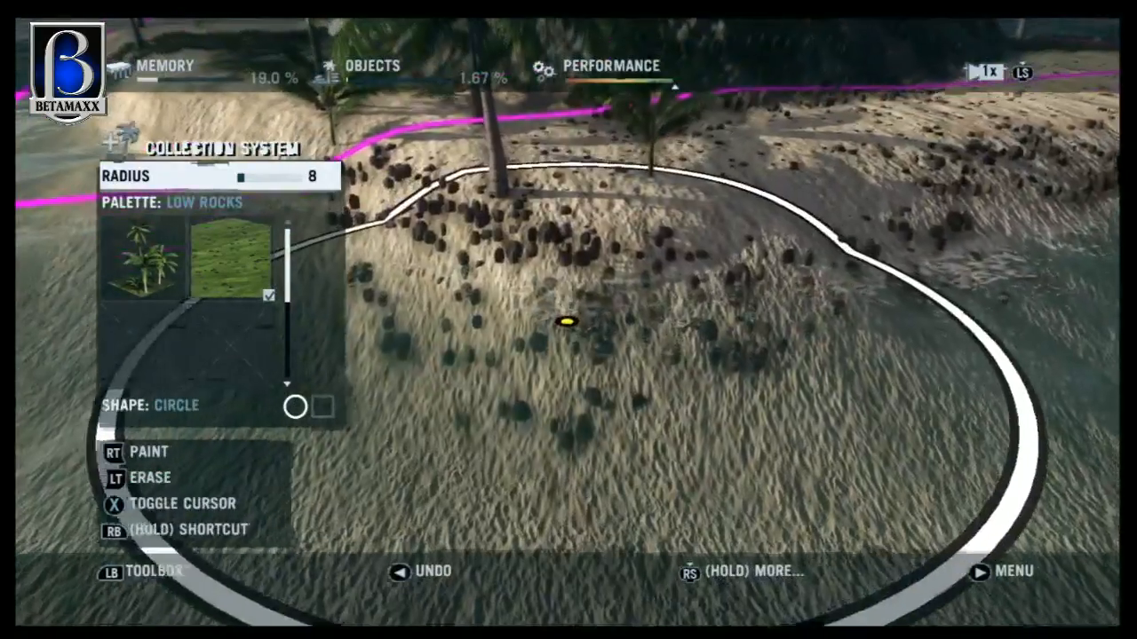
pyautogui.click(567, 322)
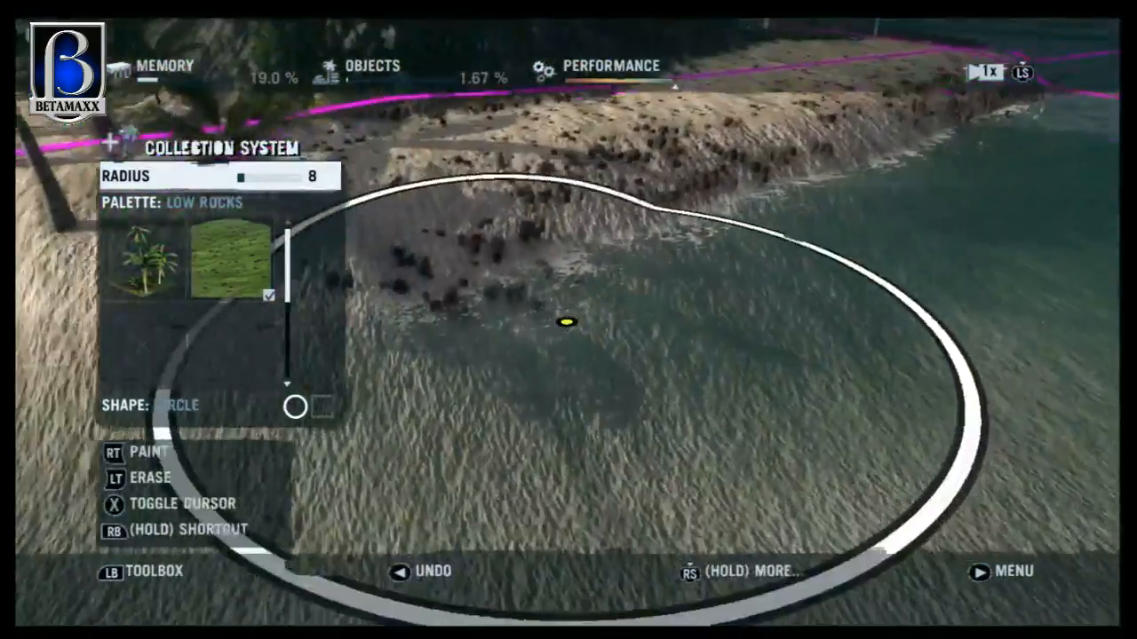
pyautogui.click(567, 321)
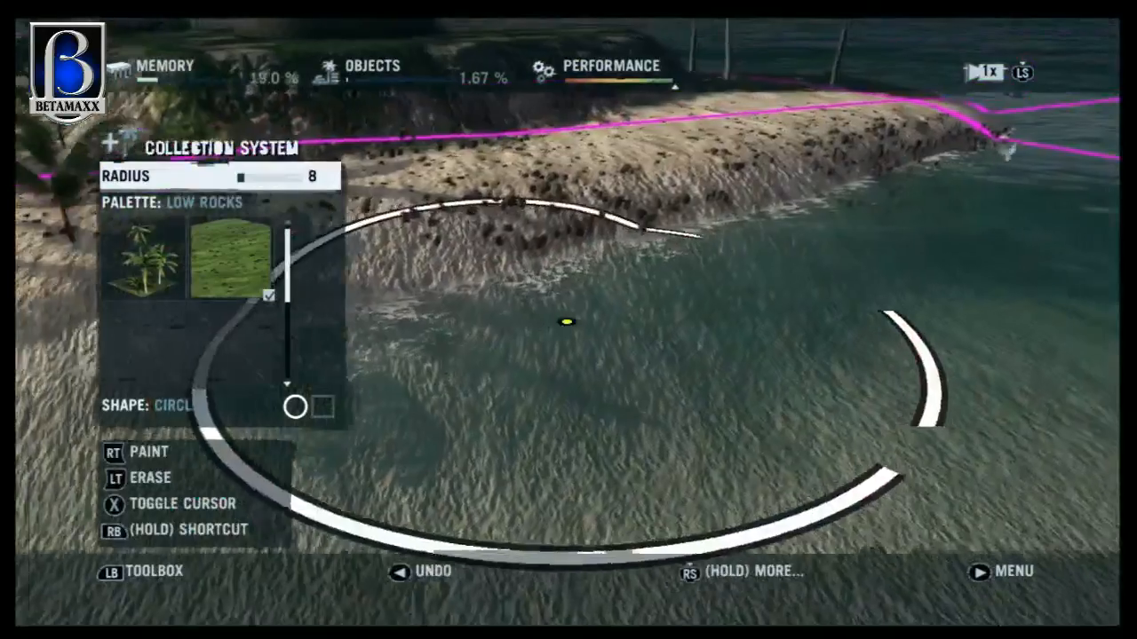
pyautogui.click(567, 321)
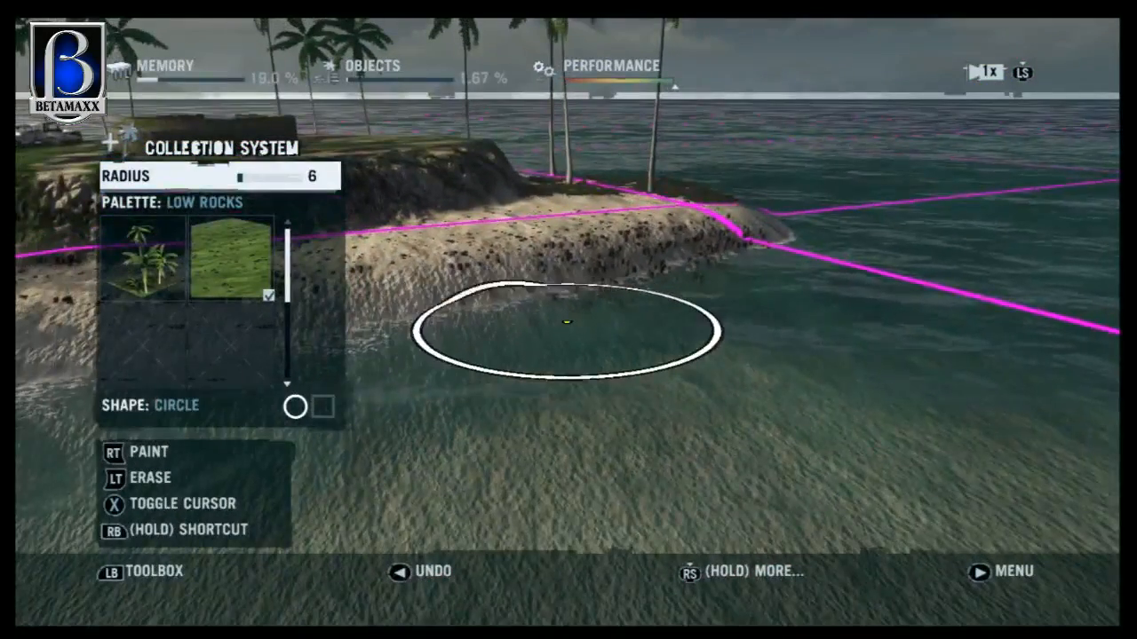
pyautogui.click(567, 322)
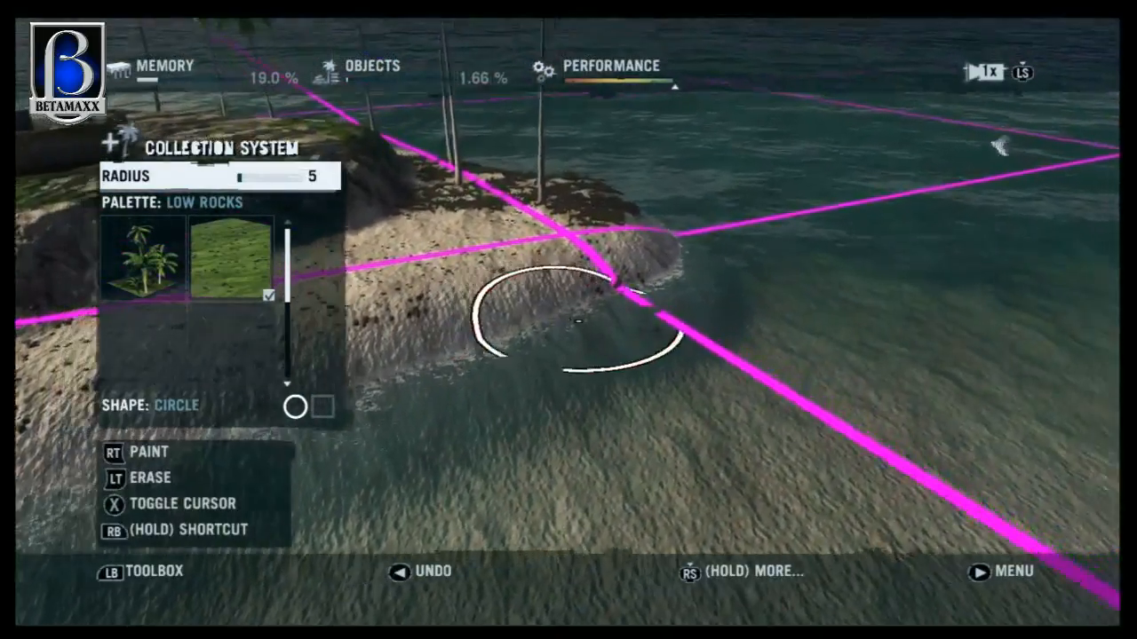
pyautogui.click(579, 313)
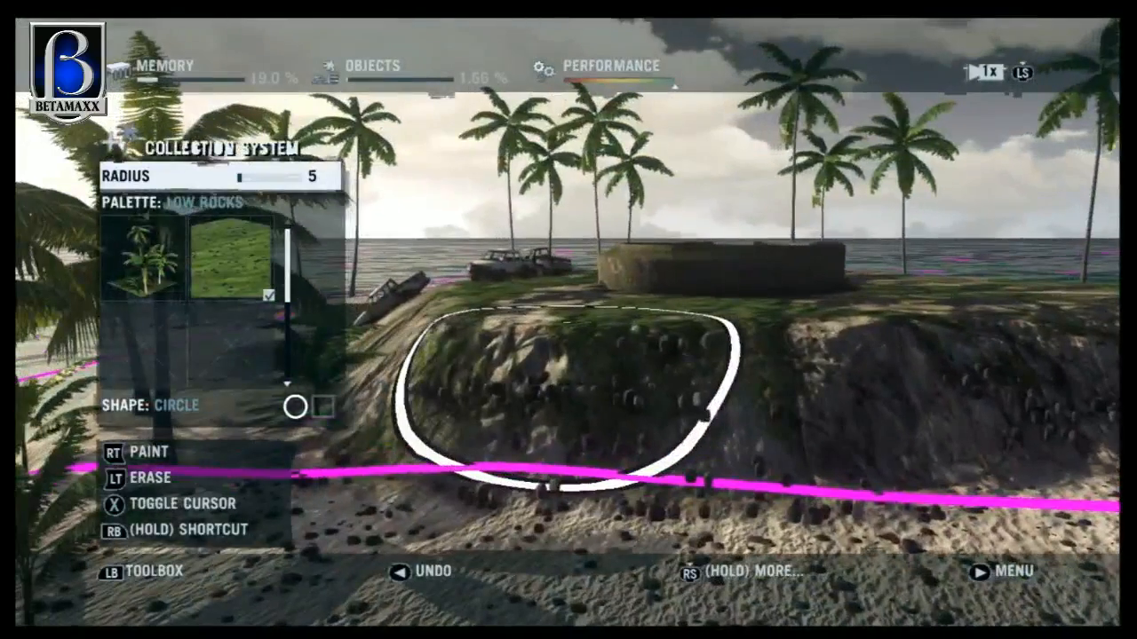
# Step: Smooth the terrain at the foot of the rock-covered hill with a circular Smooth brush of radius 6 and speed 25
pyautogui.press('Tab')
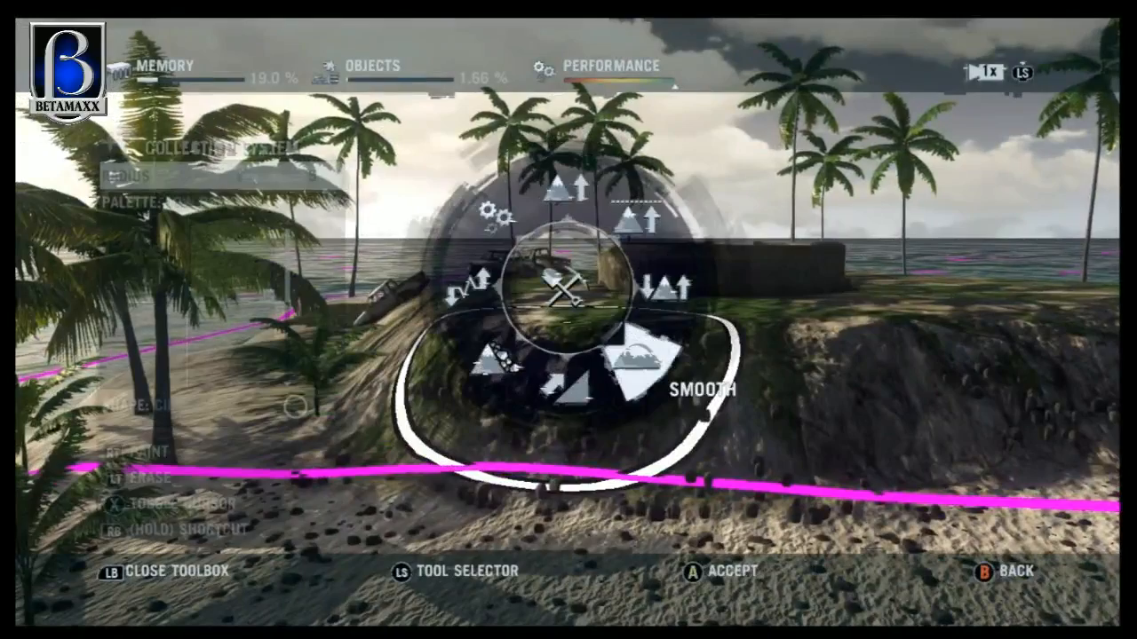
pyautogui.press('Return')
pyautogui.moveTo(566, 322); pyautogui.dragTo(567, 340)
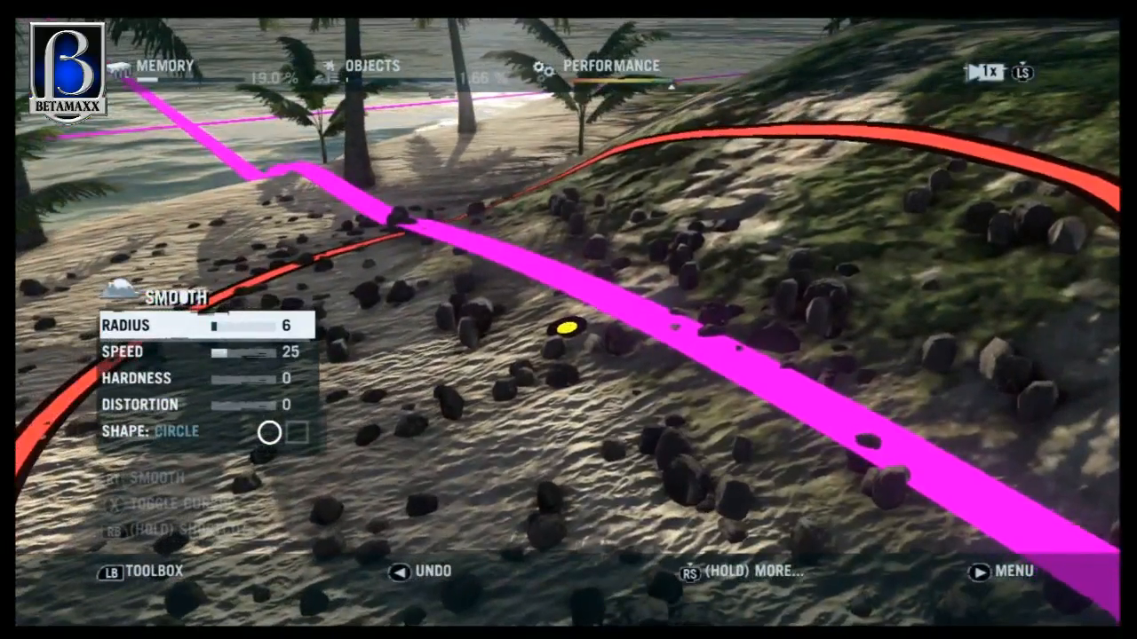
pyautogui.press('Left')
pyautogui.press('Left')
pyautogui.press('Left')
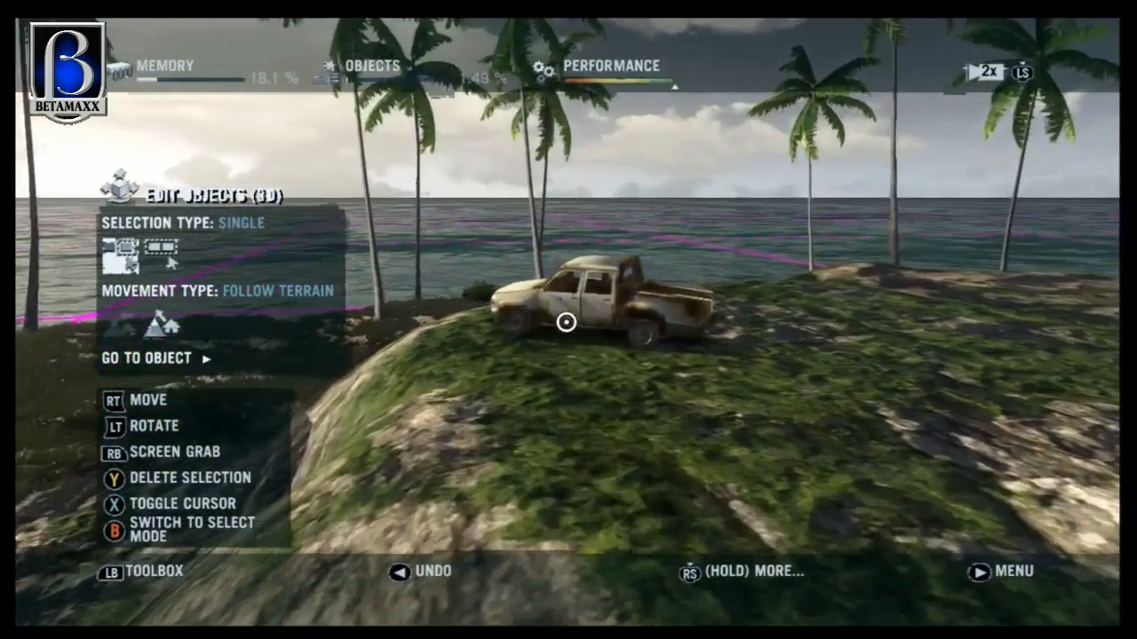
# Step: Delete the rusty pickup truck from the grassy hilltop and switch to adding new objects
pyautogui.press('Delete')
pyautogui.press('Return')
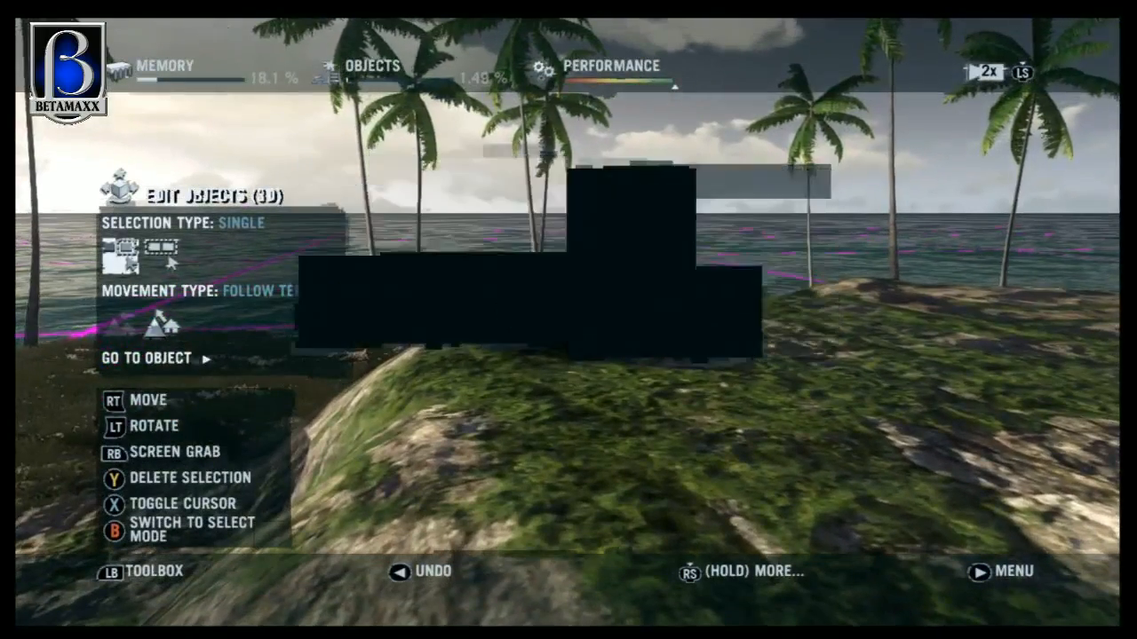
pyautogui.press('Tab')
pyautogui.press('Up')
pyautogui.press('Return')
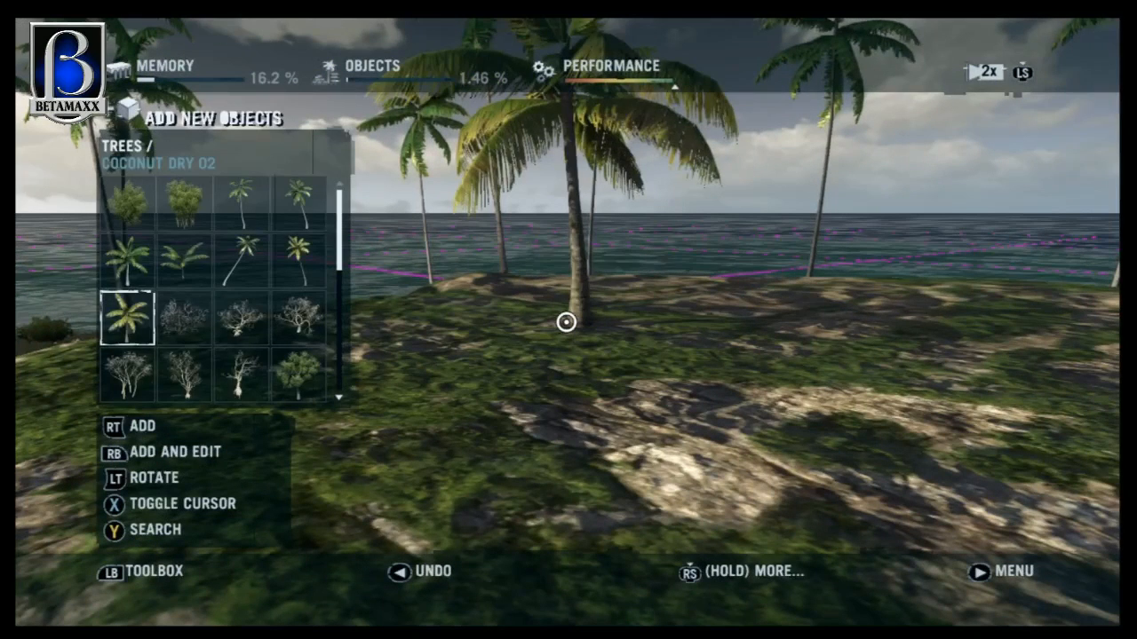
# Step: Place the Corridor 01 building from the Temple group of the Thematics objects on the grassy hilltop for editing
pyautogui.press('Escape')
pyautogui.press('Escape')
pyautogui.press('Up')
pyautogui.press('Up')
pyautogui.press('Up')
pyautogui.press('Up')
pyautogui.press('Up')
pyautogui.press('Return')
pyautogui.press('Down')
pyautogui.press('Down')
pyautogui.press('Down')
pyautogui.press('Down')
pyautogui.press('Up')
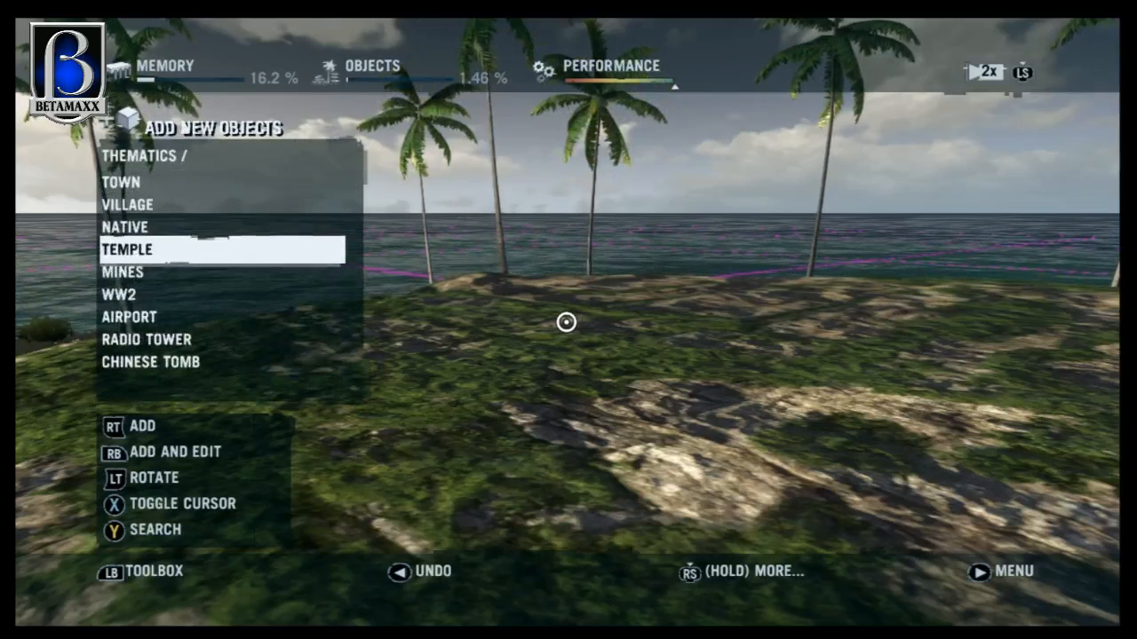
pyautogui.press('Return')
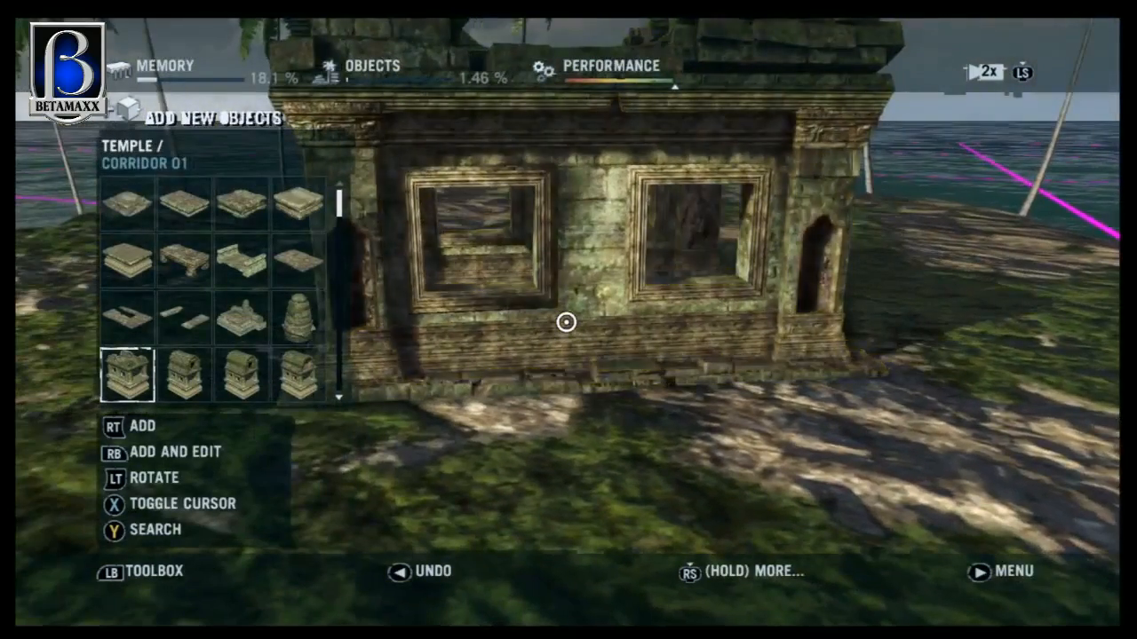
pyautogui.click(567, 322)
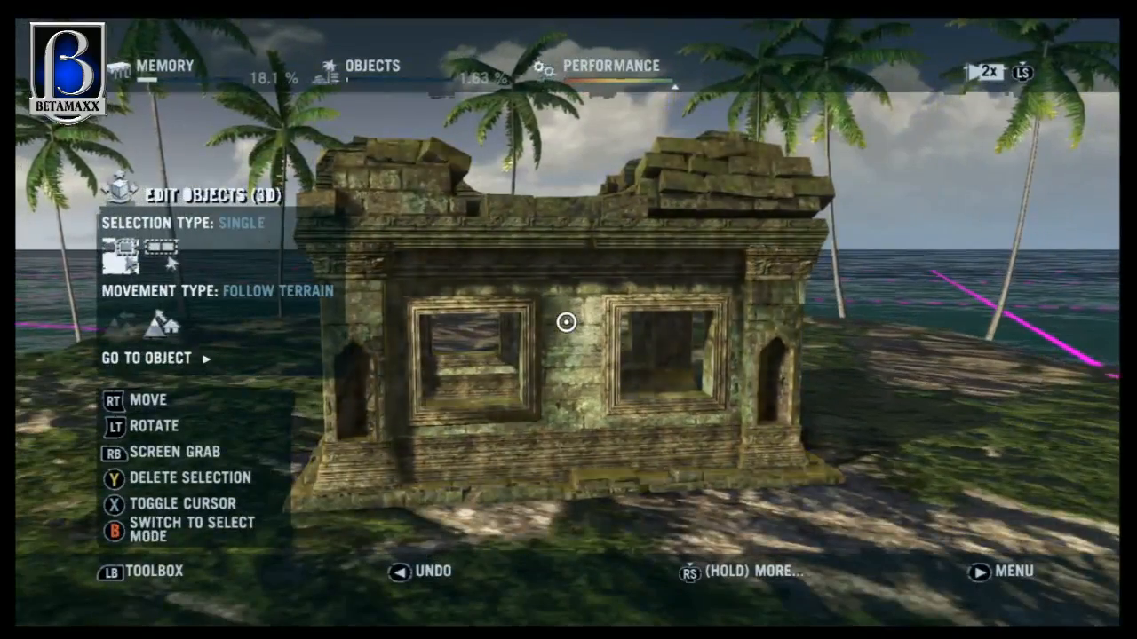
# Step: Move the temple corridor sideways on the hilltop and change its movement axis
pyautogui.click(567, 322)
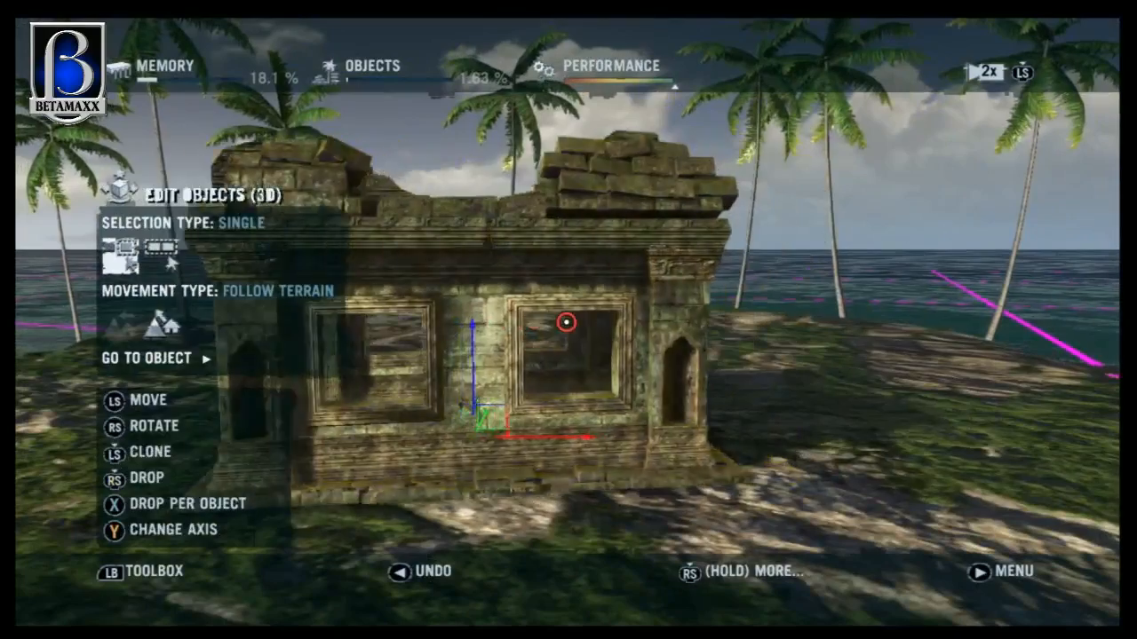
pyautogui.press('y')
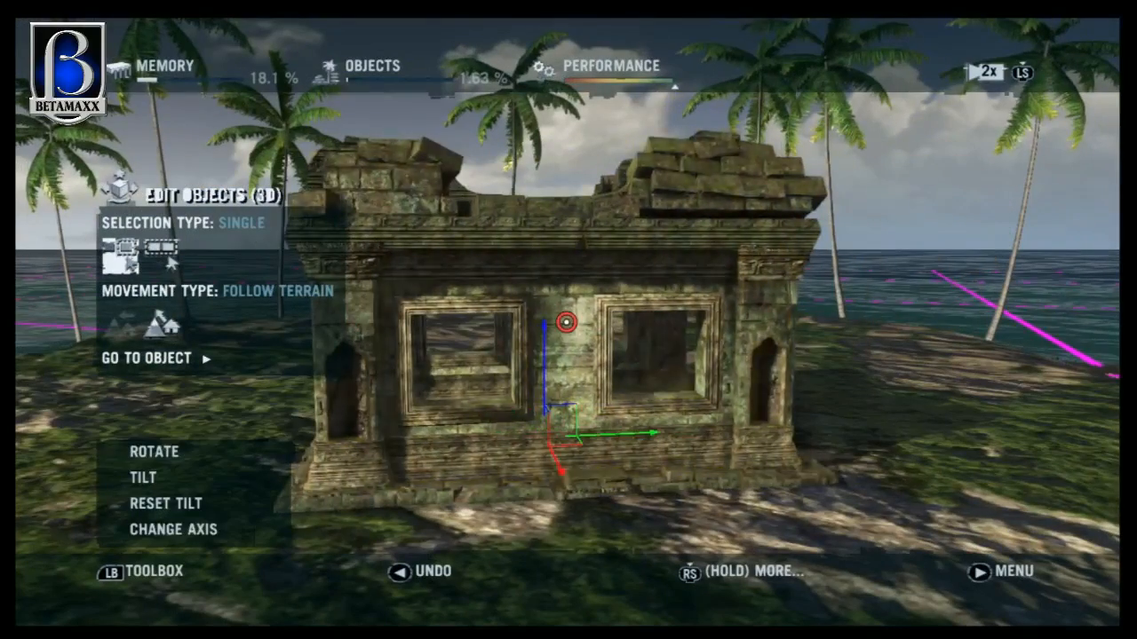